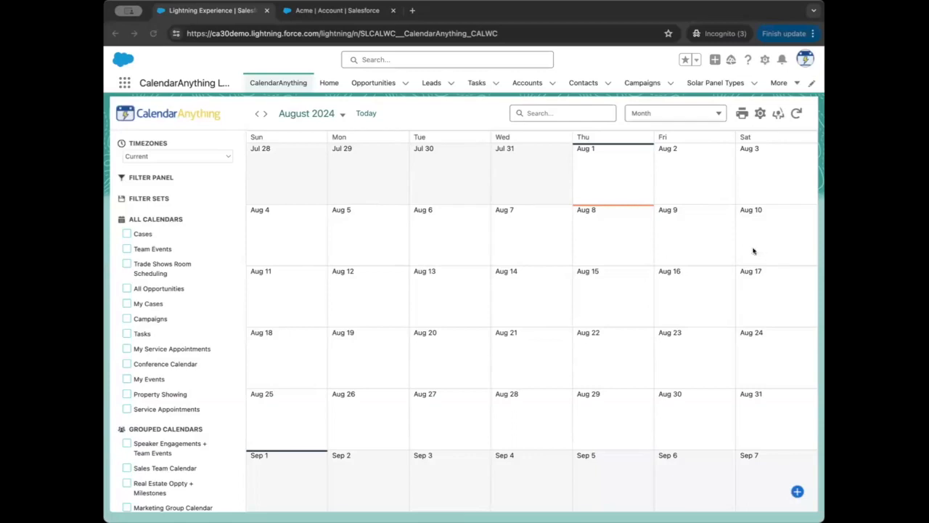
Step: Open the Settings Override (Beta) section of the admin Settings Visibility Setup and check the Profile and Role choices
{"action": "left_click", "coordinate": [161, 113]}
{"action": "left_click", "coordinate": [151, 231]}
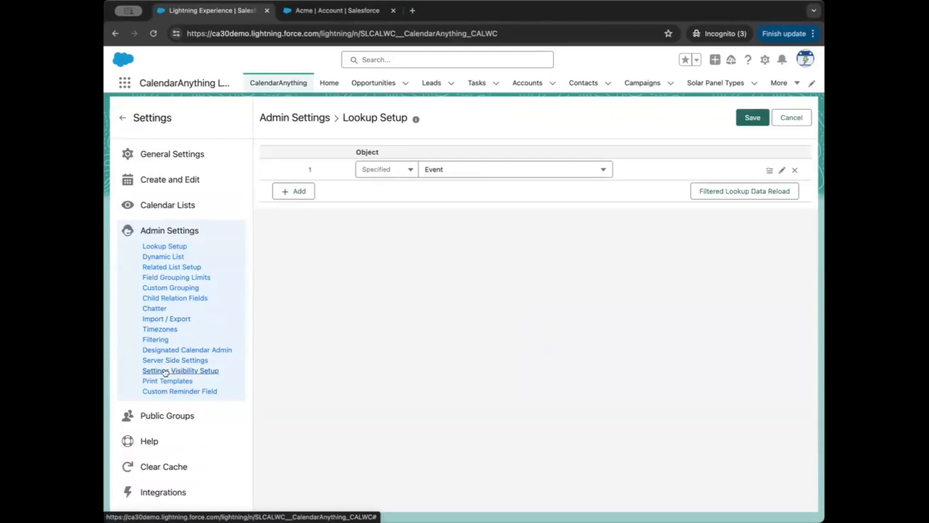
{"action": "left_click", "coordinate": [166, 372]}
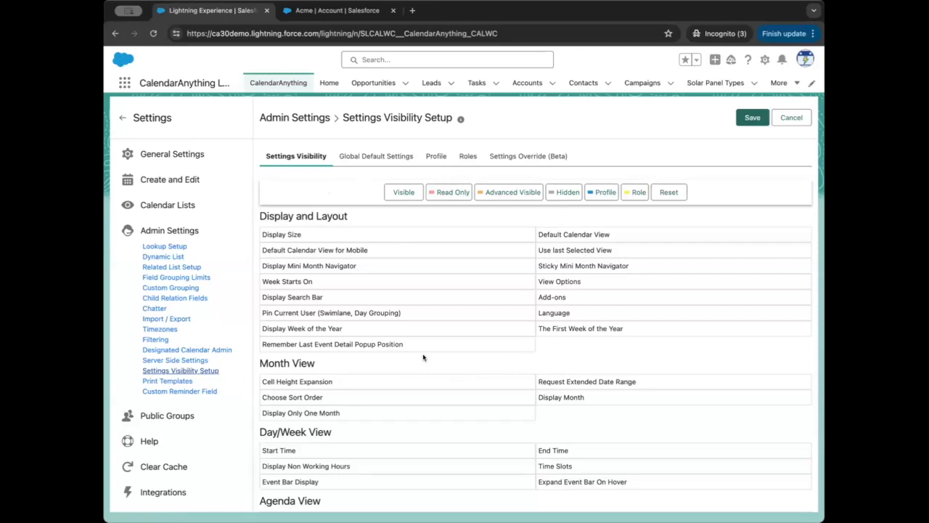
{"action": "left_click", "coordinate": [511, 156]}
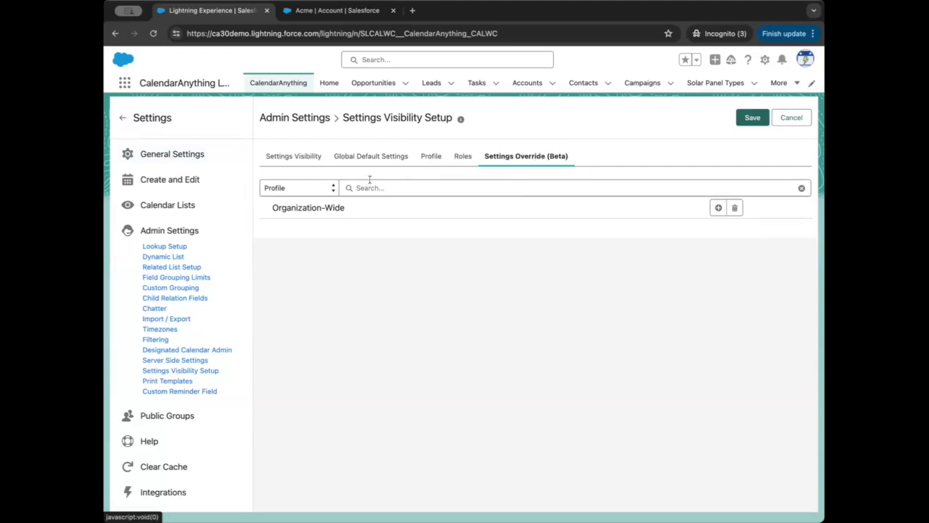
{"action": "left_click", "coordinate": [297, 189]}
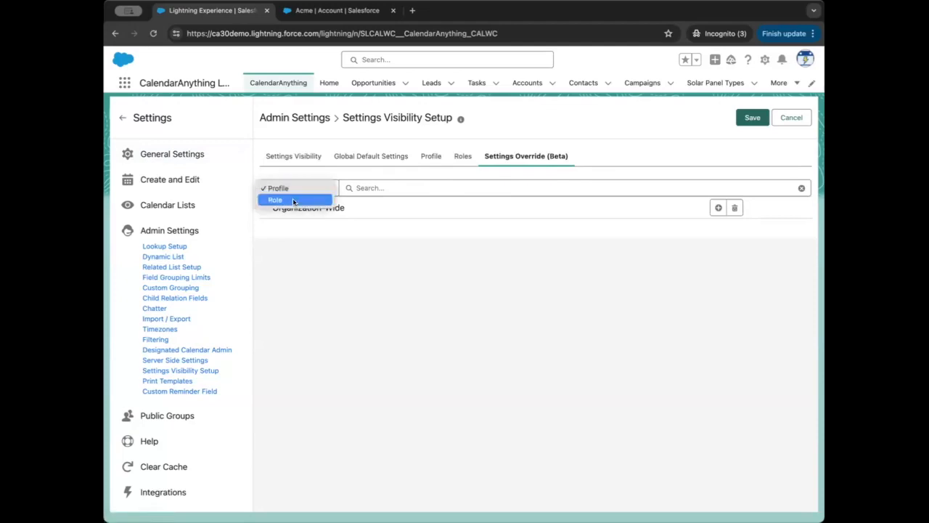
{"action": "left_click", "coordinate": [313, 252]}
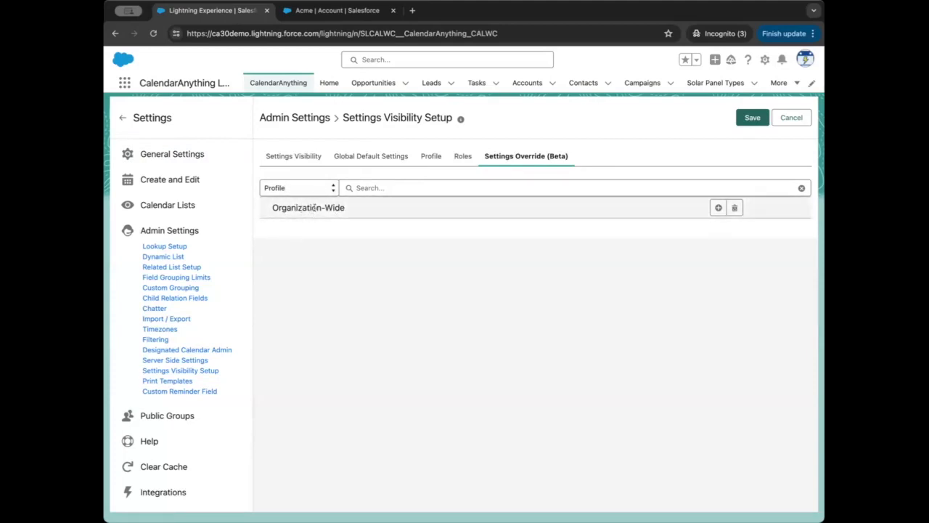
Step: Add an organization-wide override that sets Cell Height Expansion to Auto, and save the settings
{"action": "left_click", "coordinate": [717, 208]}
{"action": "left_click", "coordinate": [512, 267]}
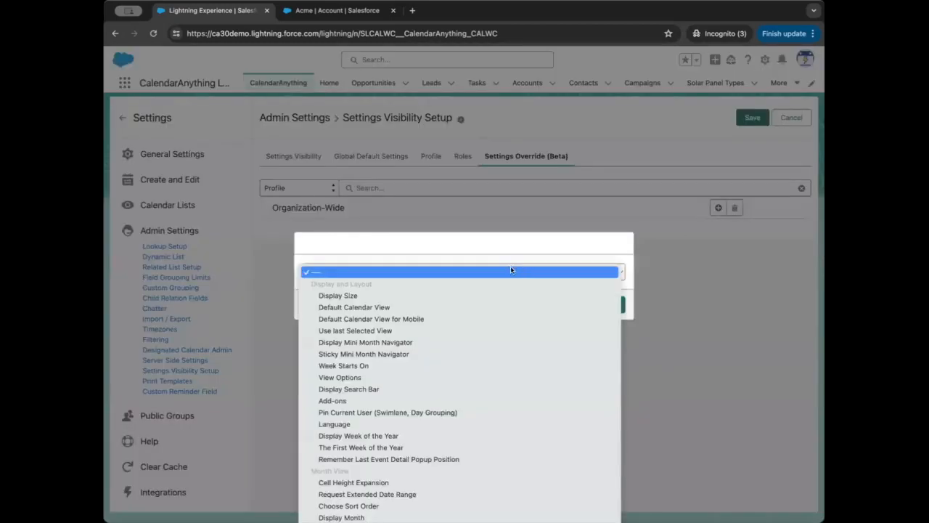
{"action": "scroll", "coordinate": [446, 413], "scroll_direction": "down", "scroll_amount": 6}
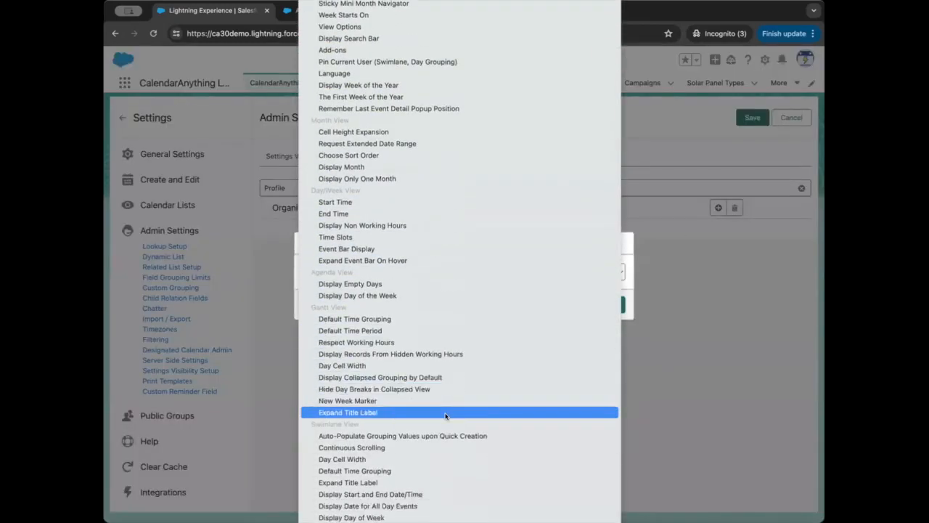
{"action": "scroll", "coordinate": [446, 415], "scroll_direction": "down", "scroll_amount": 3}
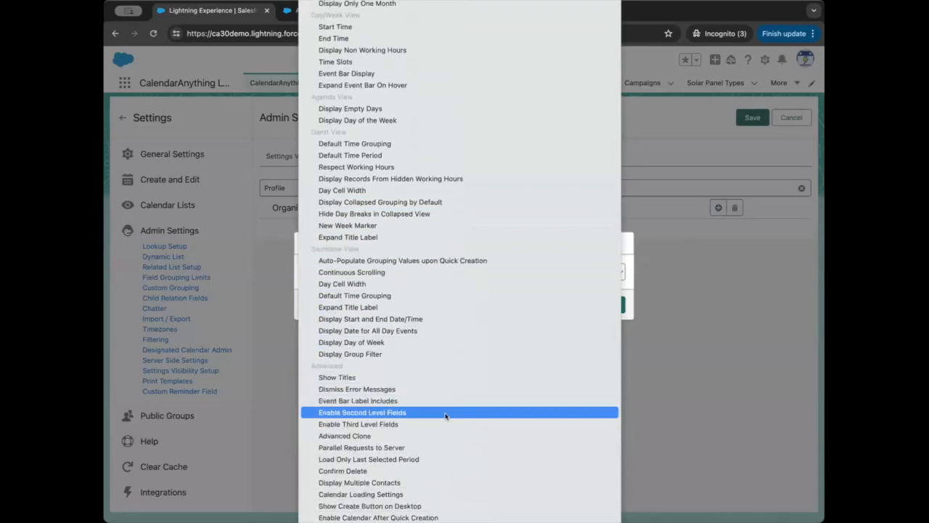
{"action": "scroll", "coordinate": [447, 378], "scroll_direction": "up", "scroll_amount": 3}
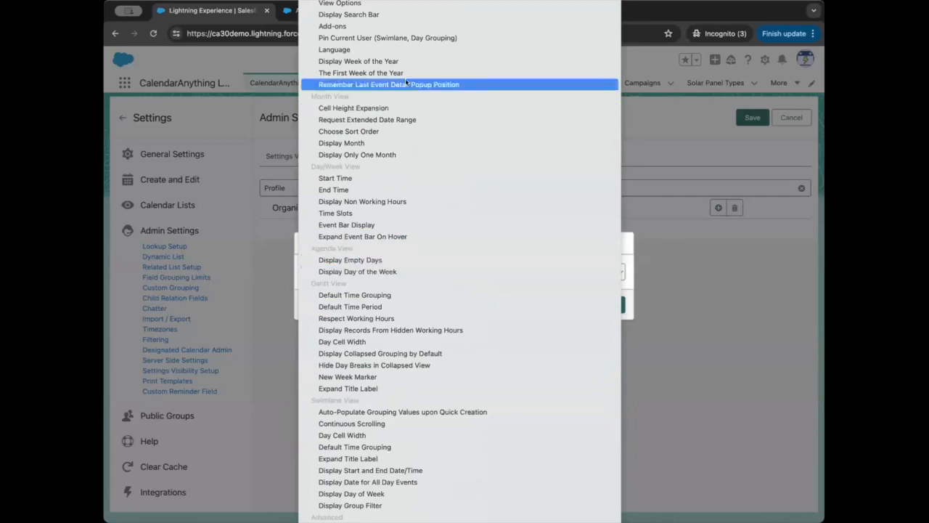
{"action": "left_click", "coordinate": [370, 107]}
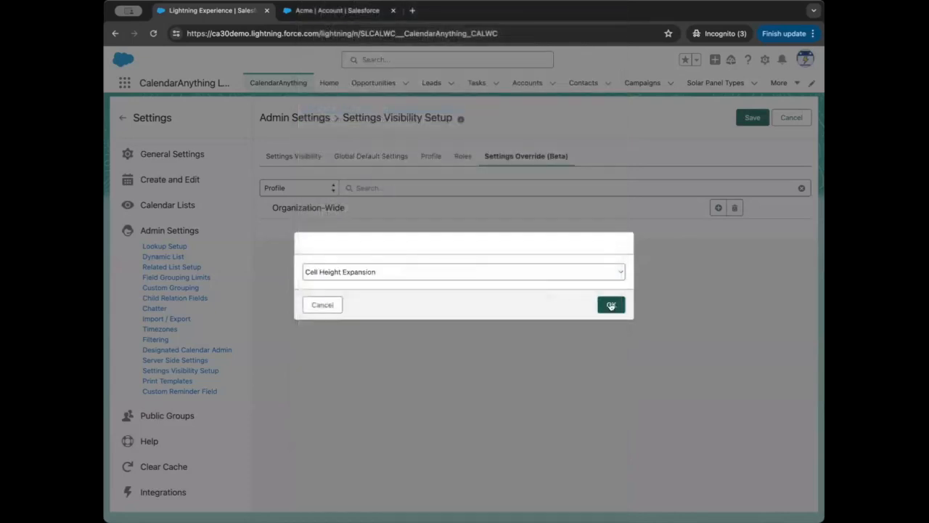
{"action": "left_click", "coordinate": [610, 305]}
{"action": "left_click", "coordinate": [543, 284]}
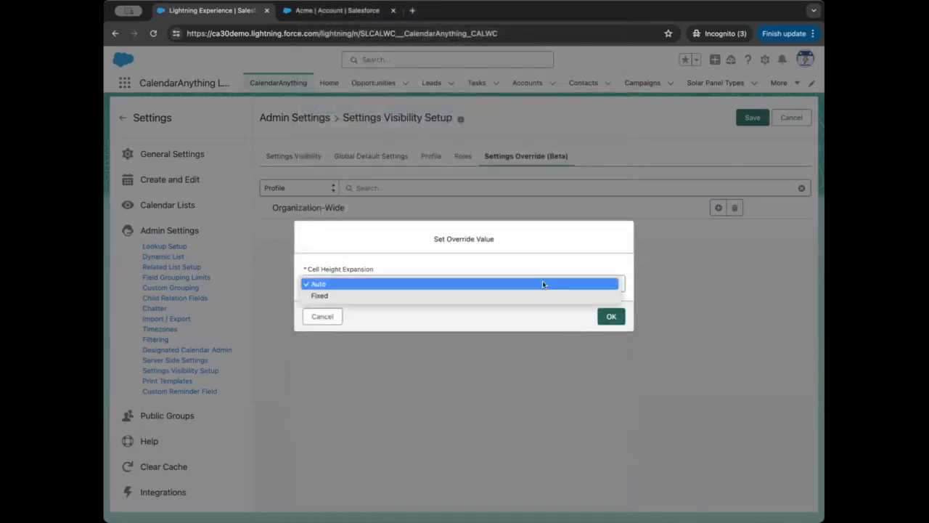
{"action": "left_click", "coordinate": [484, 288]}
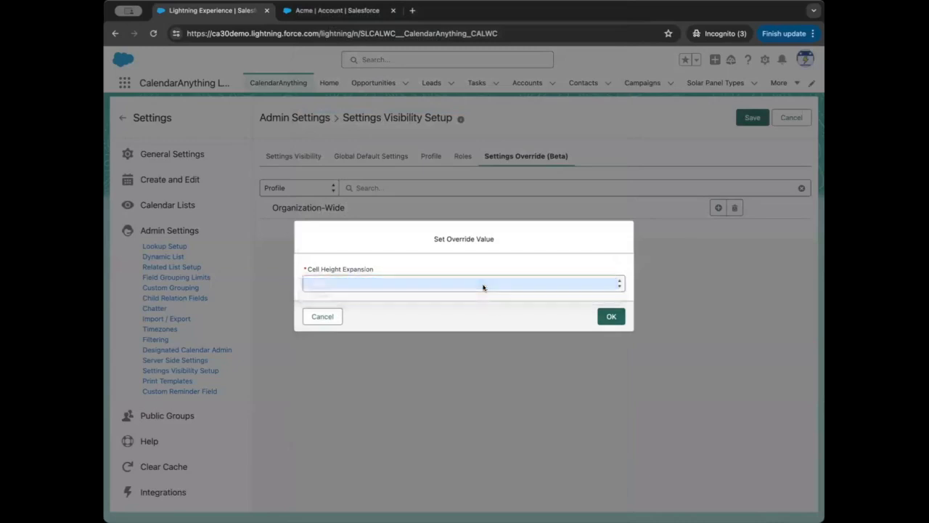
{"action": "left_click", "coordinate": [610, 316]}
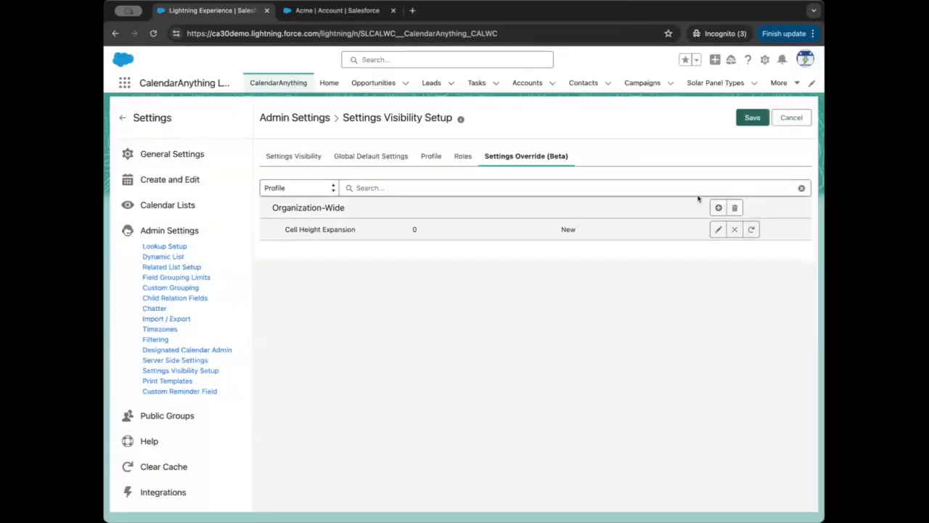
{"action": "left_click", "coordinate": [752, 117]}
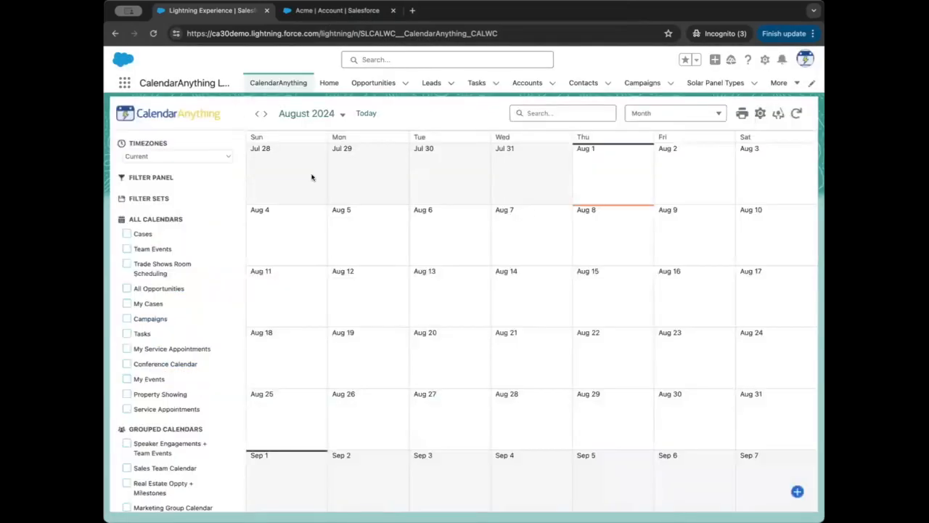
Step: Return to the Settings Override (Beta) section of the admin Settings Visibility Setup
{"action": "left_click", "coordinate": [171, 116]}
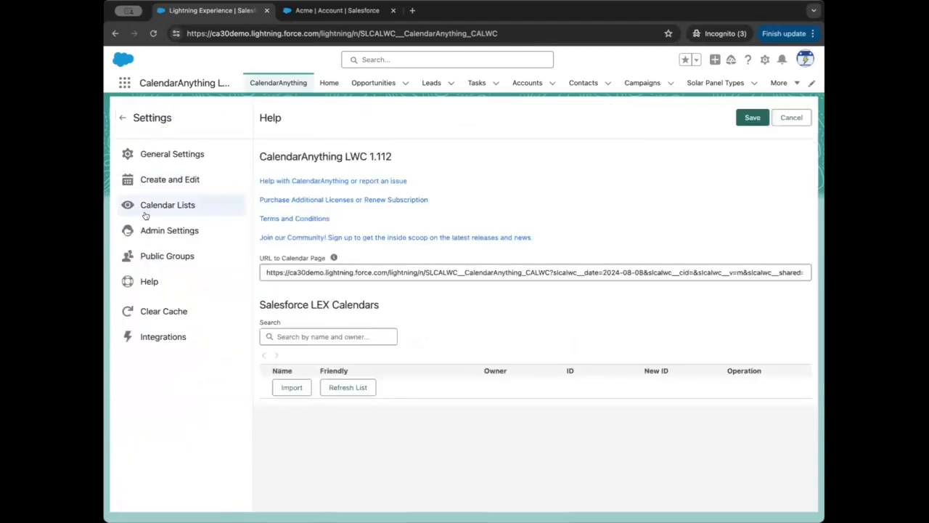
{"action": "left_click", "coordinate": [157, 231]}
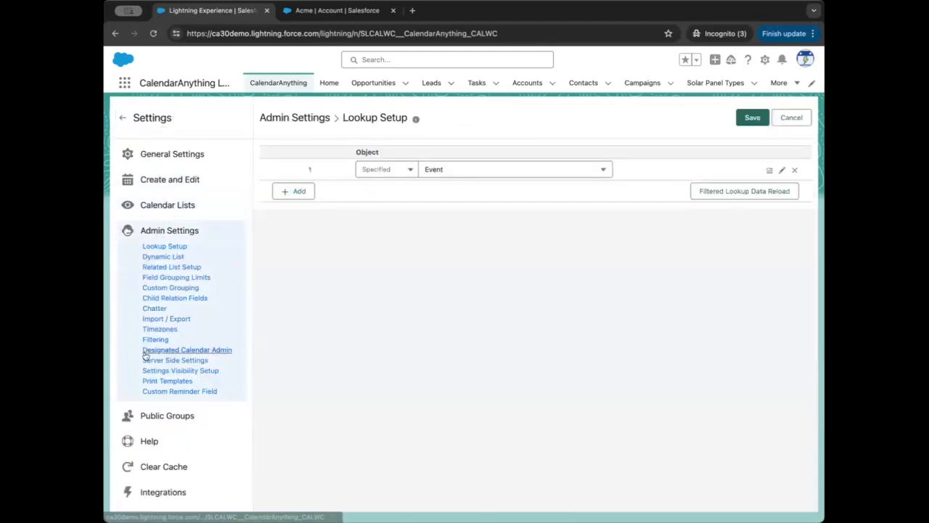
{"action": "left_click", "coordinate": [156, 371]}
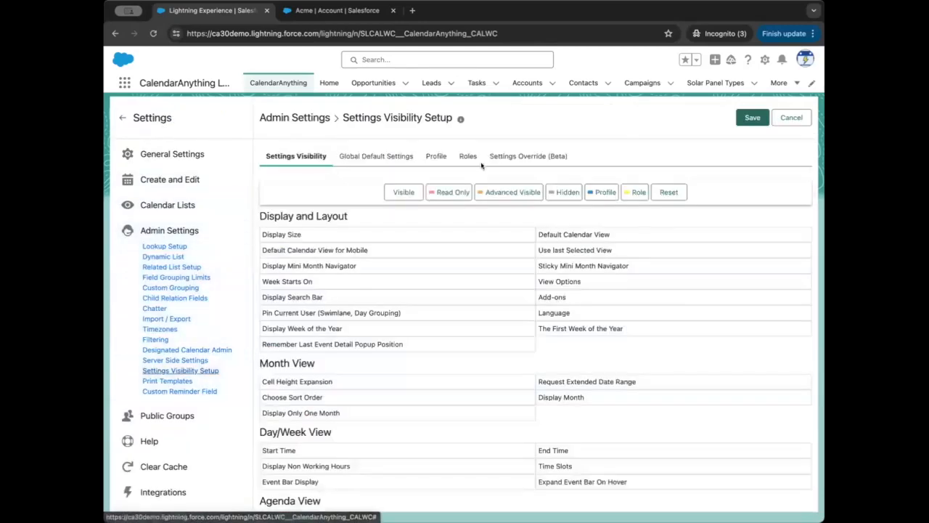
{"action": "left_click", "coordinate": [507, 160]}
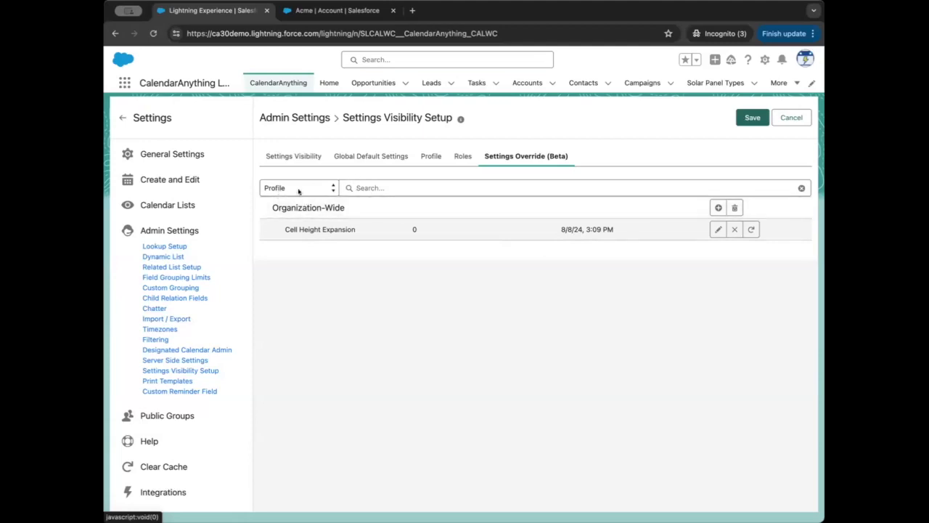
Step: Add the Analytics Cloud Integration User profile to the settings overrides
{"action": "left_click", "coordinate": [394, 189]}
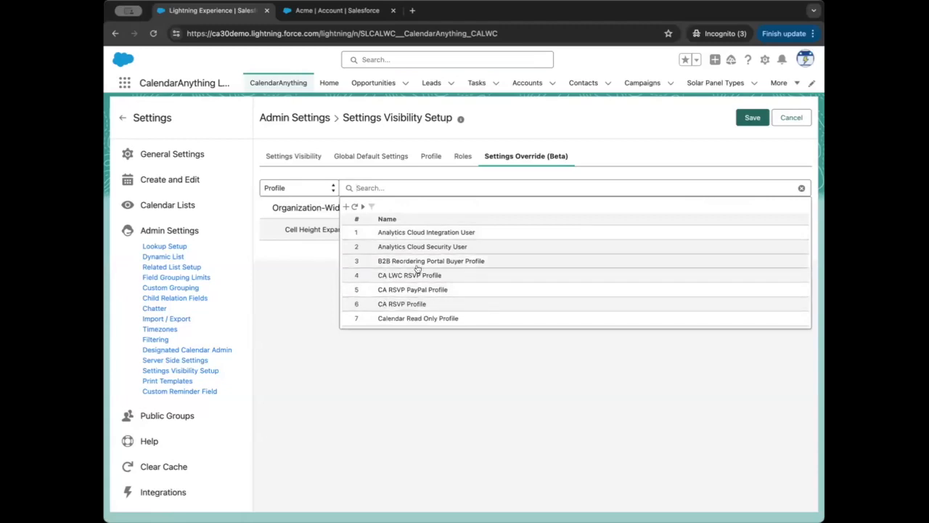
{"action": "scroll", "coordinate": [402, 267], "scroll_direction": "down", "scroll_amount": 2}
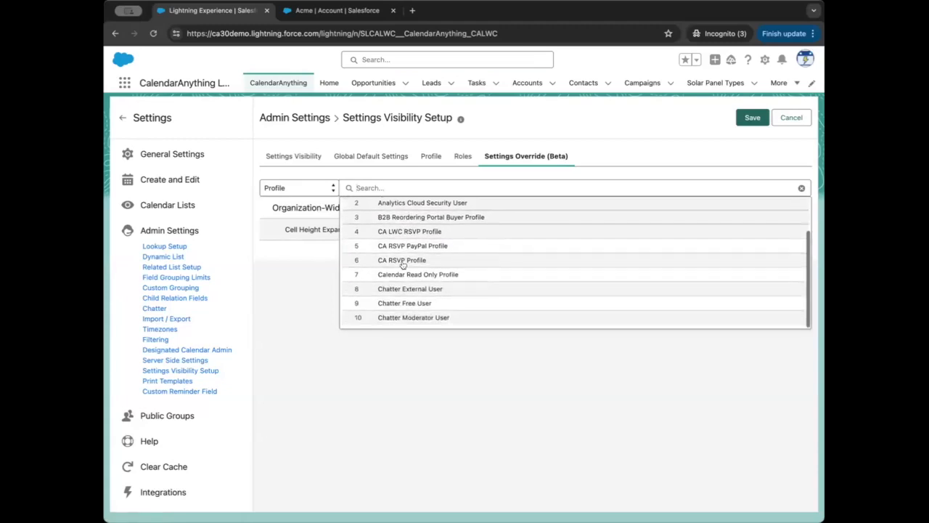
{"action": "scroll", "coordinate": [401, 283], "scroll_direction": "up", "scroll_amount": 2}
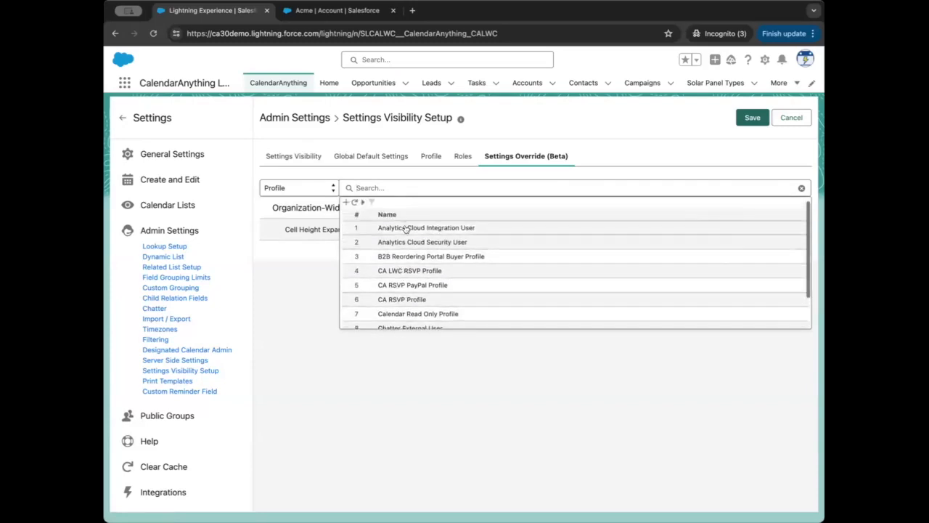
{"action": "left_click", "coordinate": [404, 226]}
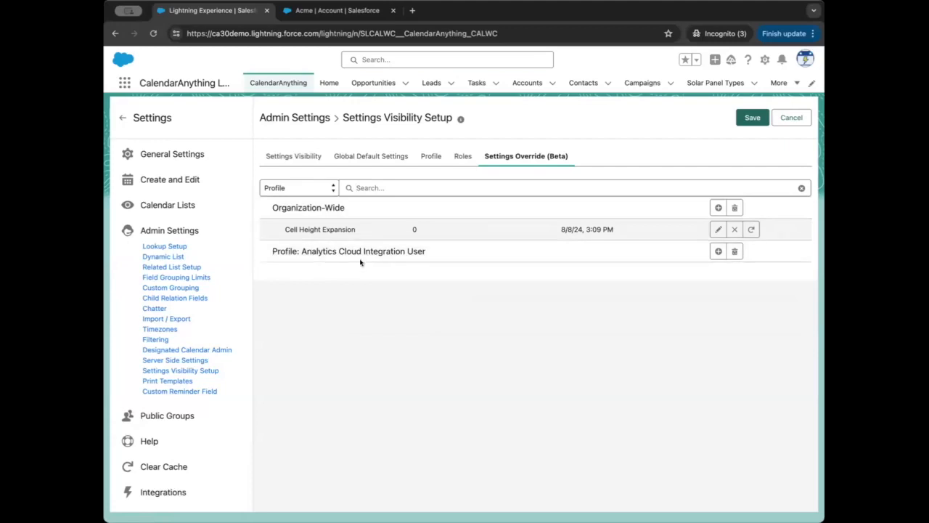
Step: Add a Display Size override with the middle size for the Analytics Cloud Integration User profile, and save the settings
{"action": "left_click", "coordinate": [718, 251]}
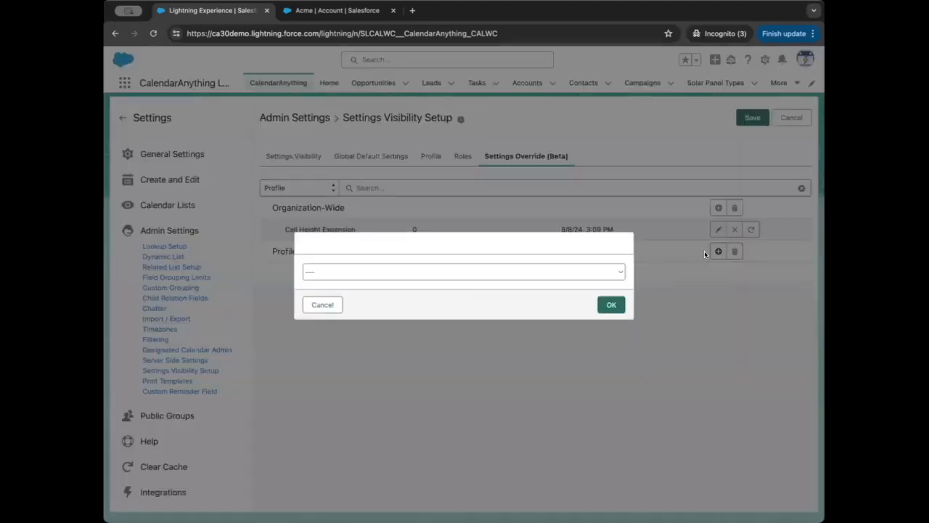
{"action": "left_click", "coordinate": [545, 272]}
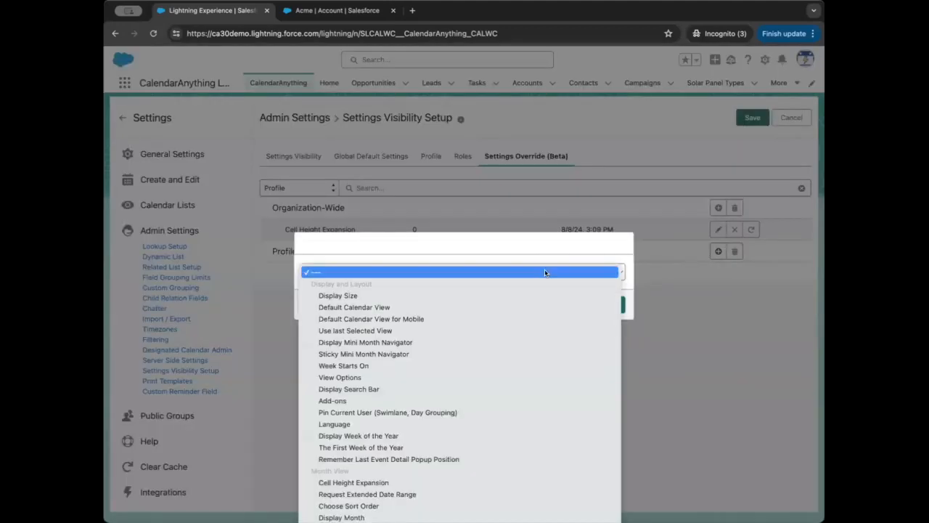
{"action": "left_click", "coordinate": [489, 294]}
{"action": "left_click", "coordinate": [608, 305]}
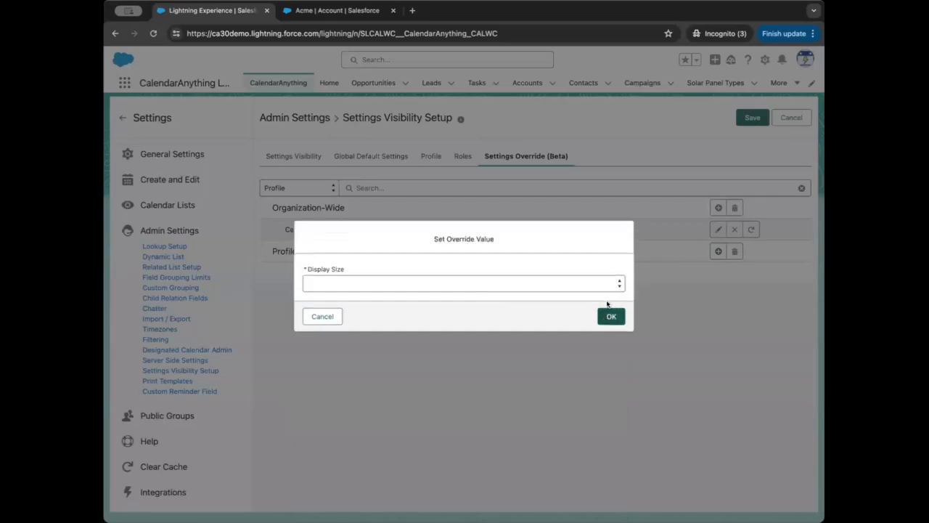
{"action": "left_click", "coordinate": [533, 283]}
{"action": "left_click", "coordinate": [530, 295]}
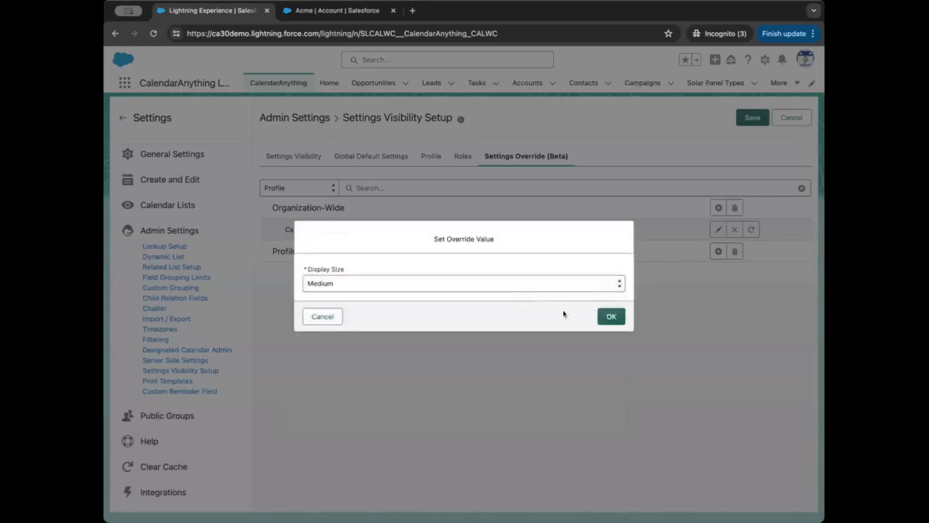
{"action": "left_click", "coordinate": [612, 316]}
{"action": "left_click", "coordinate": [752, 117]}
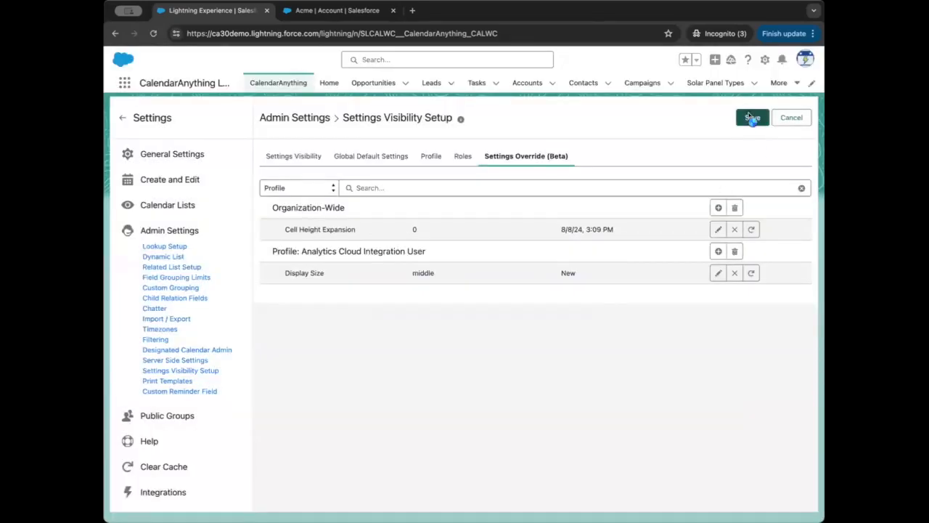
Step: Reopen the Settings Override (Beta) section to review the saved organization-wide and profile overrides
{"action": "left_click", "coordinate": [172, 113]}
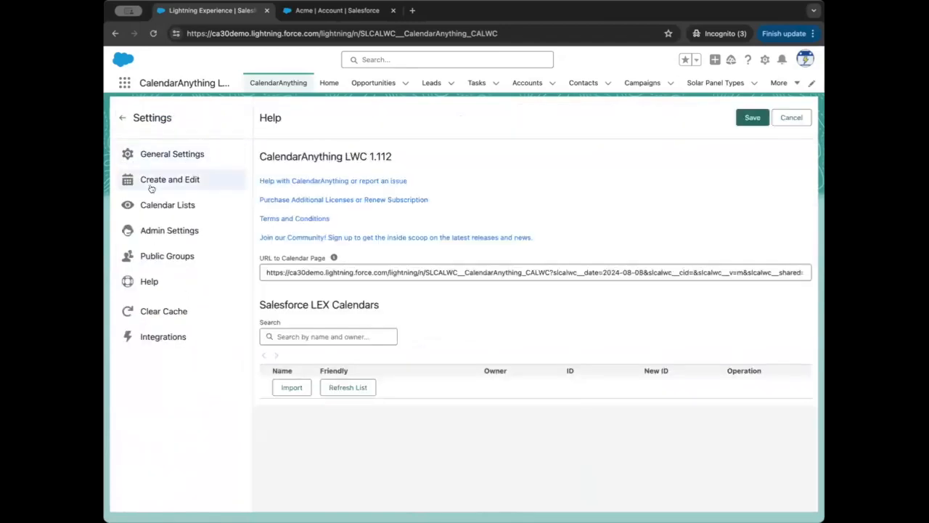
{"action": "left_click", "coordinate": [148, 231]}
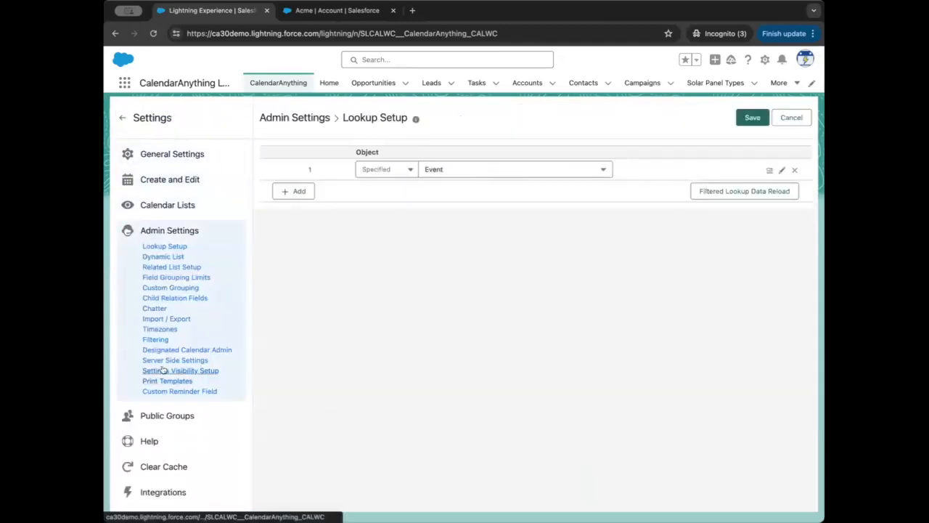
{"action": "left_click", "coordinate": [158, 370]}
{"action": "left_click", "coordinate": [501, 157]}
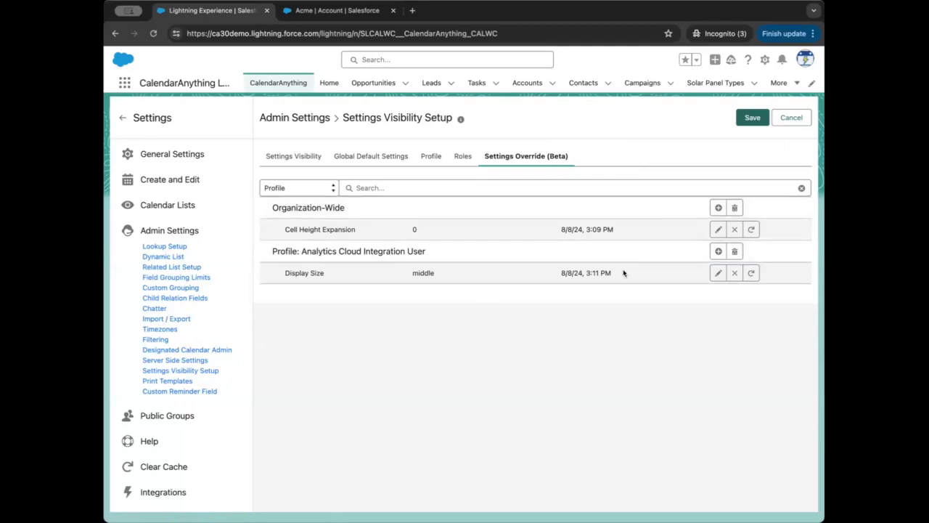
Step: Leave the calendar settings without saving and switch to the open Acme account record
{"action": "left_click", "coordinate": [792, 118]}
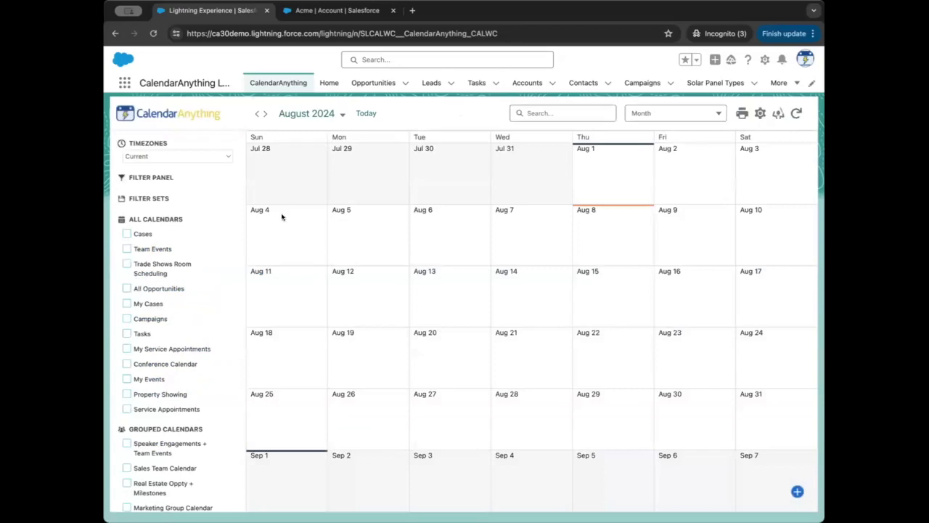
{"action": "left_click", "coordinate": [329, 11]}
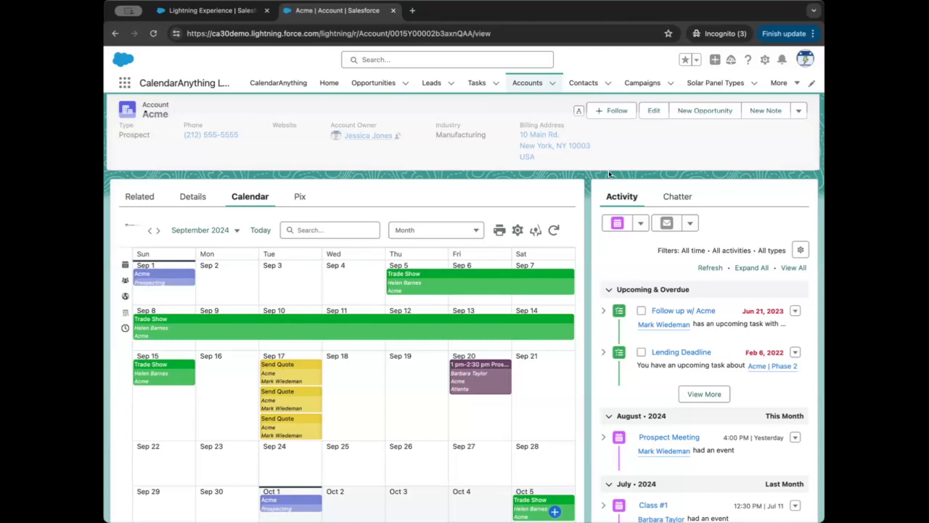
{"action": "left_click", "coordinate": [765, 60]}
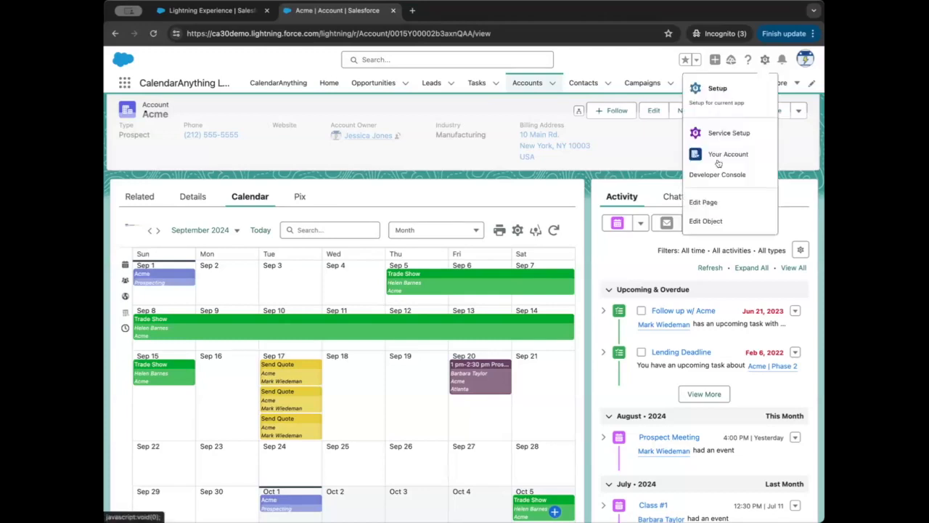
{"action": "left_click", "coordinate": [705, 221]}
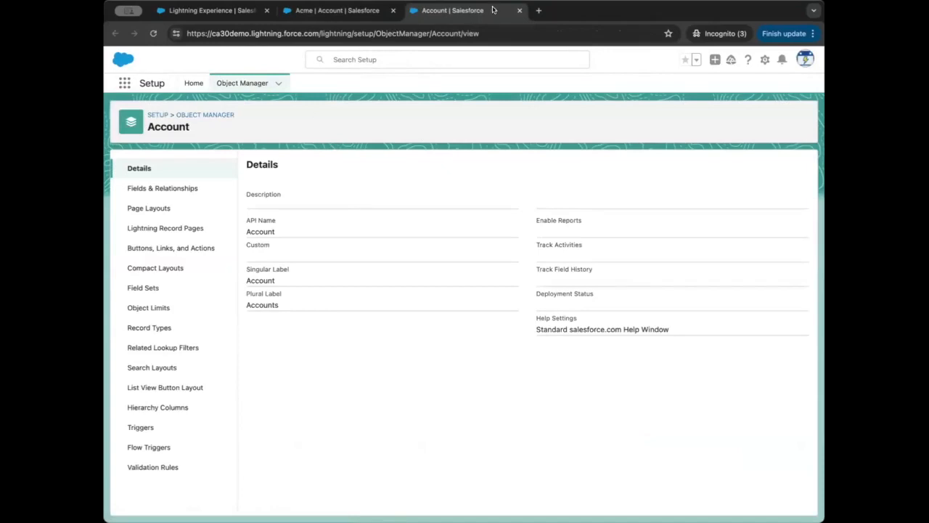
{"action": "left_click", "coordinate": [360, 10]}
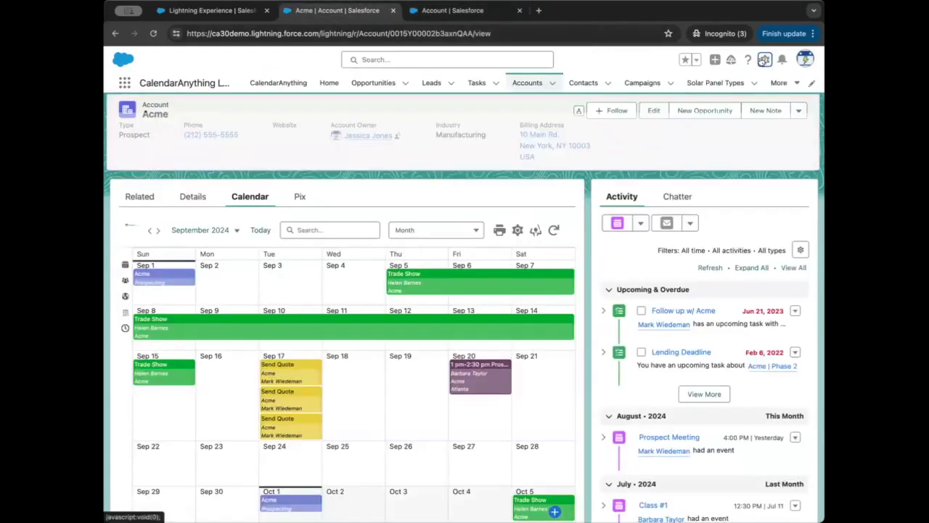
Step: Open the Acme account record page in the Lightning App Builder, dismiss the error and reload the page
{"action": "left_click", "coordinate": [765, 60]}
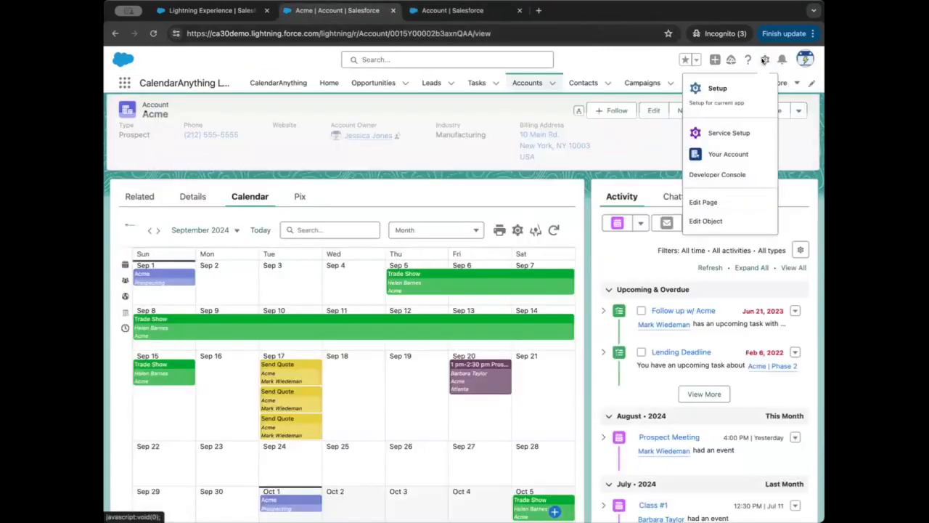
{"action": "left_click", "coordinate": [702, 203]}
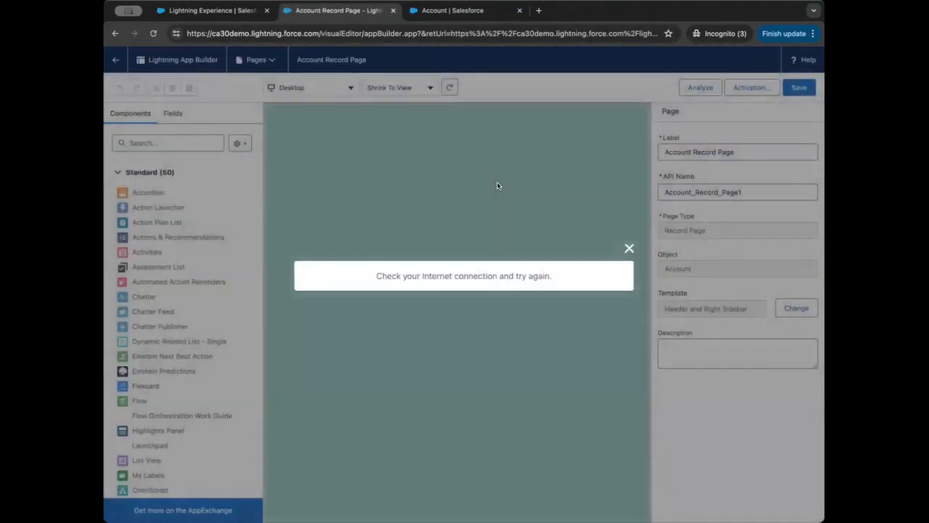
{"action": "left_click", "coordinate": [629, 248]}
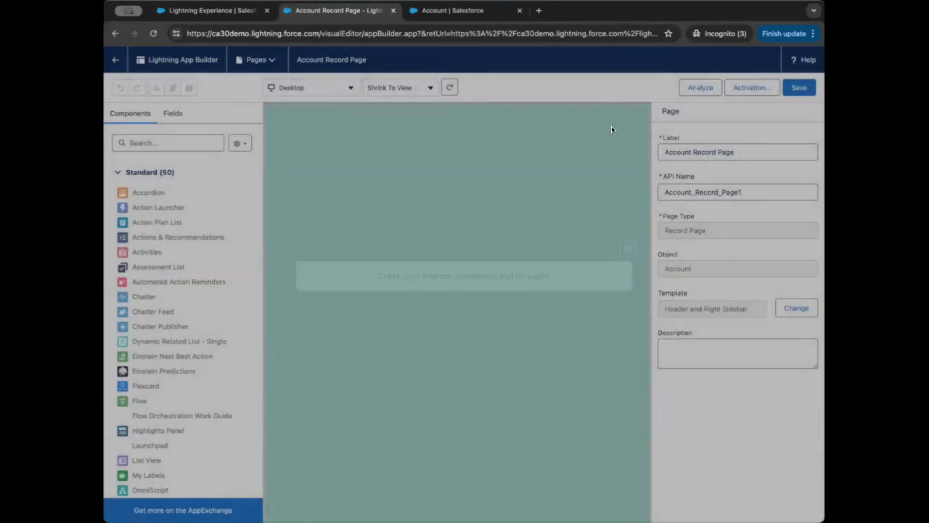
{"action": "left_click", "coordinate": [154, 33]}
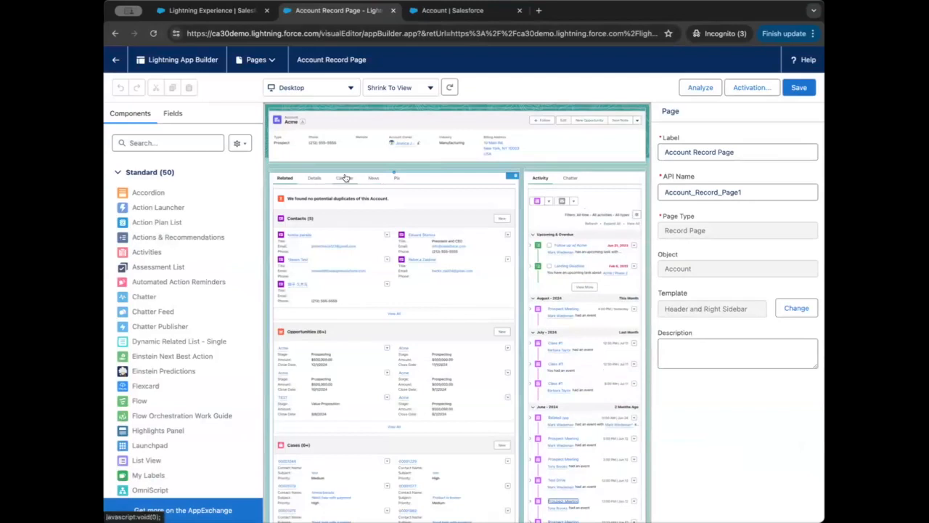
Step: Select the calendar component in the page's Calendar tab and review its properties, including additional user settings and URL parameters
{"action": "left_click", "coordinate": [342, 179]}
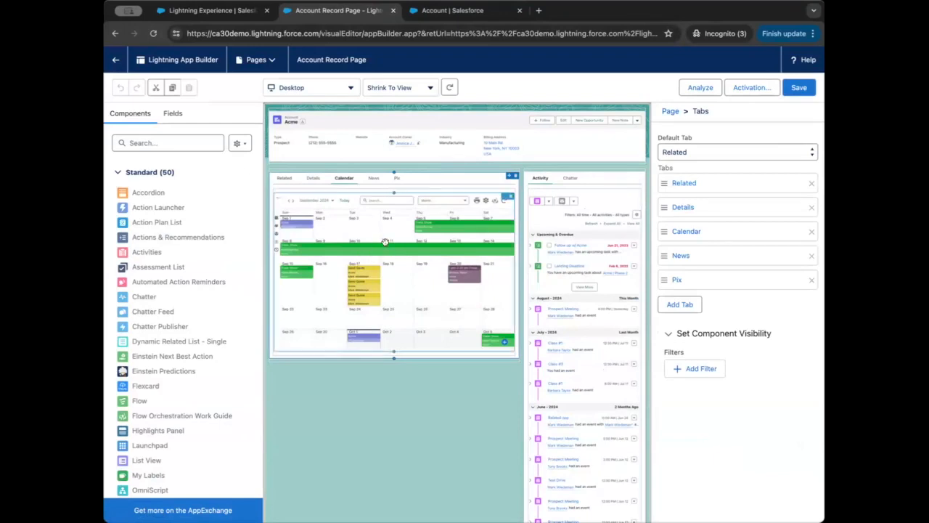
{"action": "left_click", "coordinate": [384, 239]}
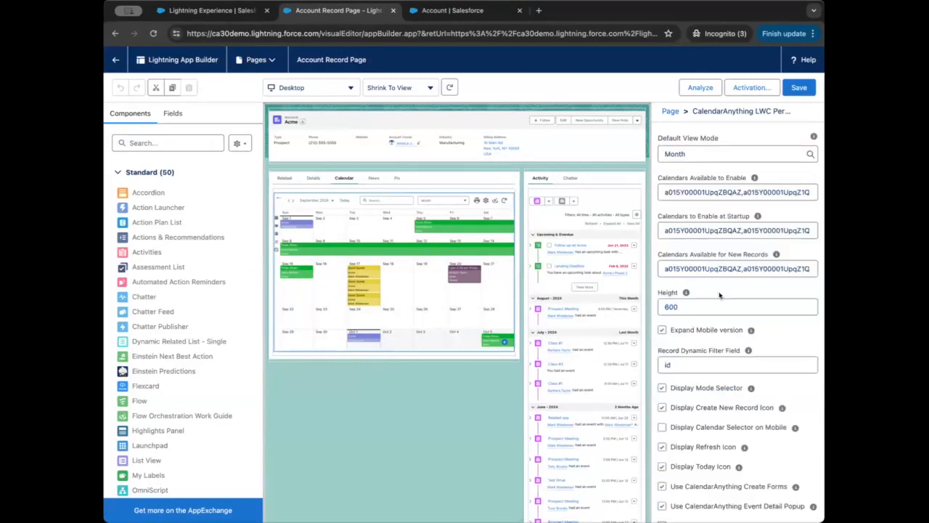
{"action": "scroll", "coordinate": [708, 355], "scroll_direction": "down", "scroll_amount": 5}
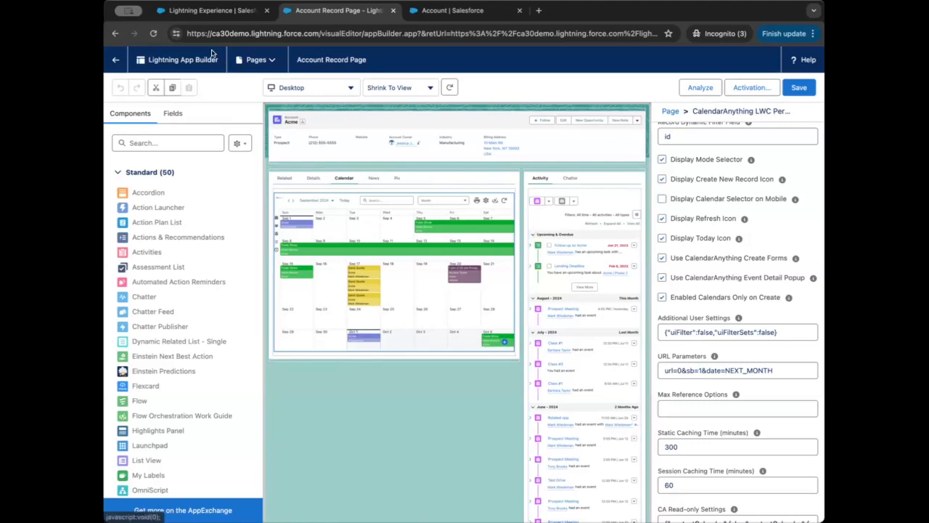
Step: Leave the page editor, view the Acme record's Calendar tab and switch to the main CalendarAnything calendar
{"action": "left_click", "coordinate": [118, 60]}
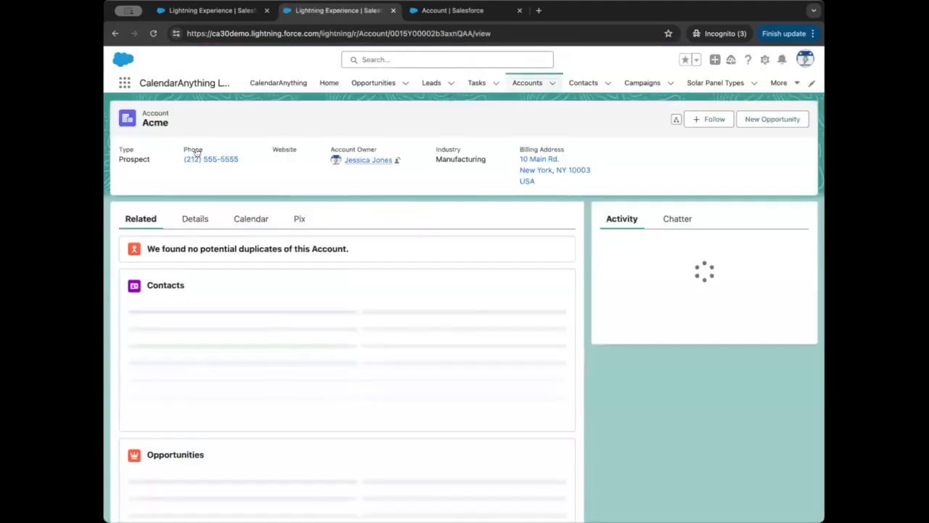
{"action": "left_click", "coordinate": [251, 219]}
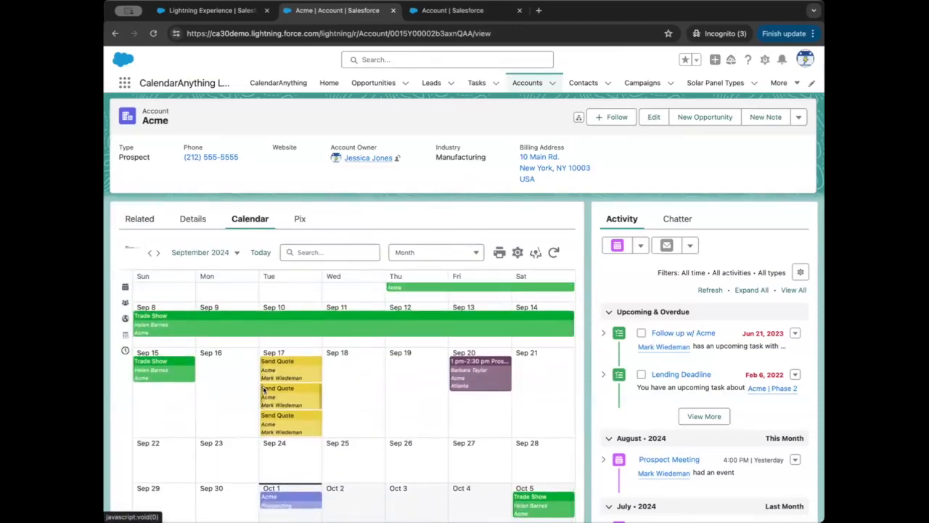
{"action": "mouse_move", "coordinate": [263, 389]}
{"action": "left_click", "coordinate": [236, 10]}
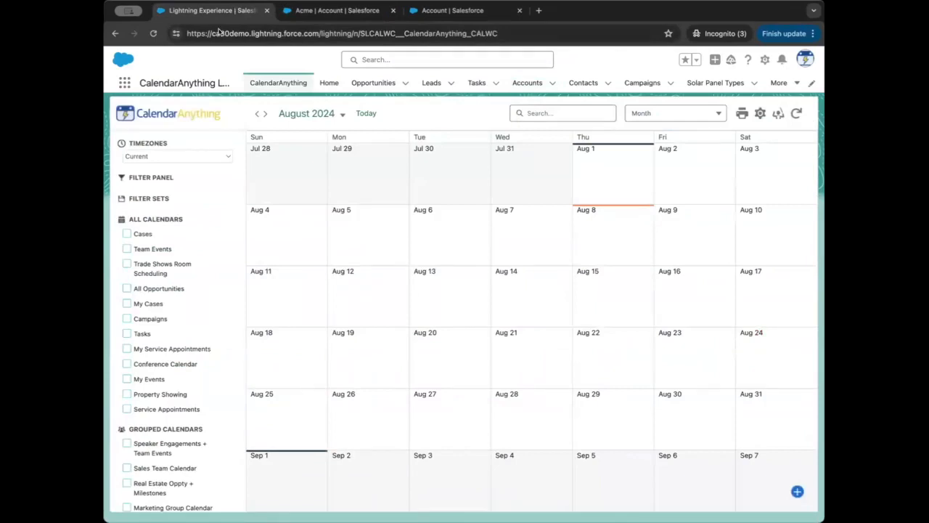
{"action": "key", "text": "super+Tab"}
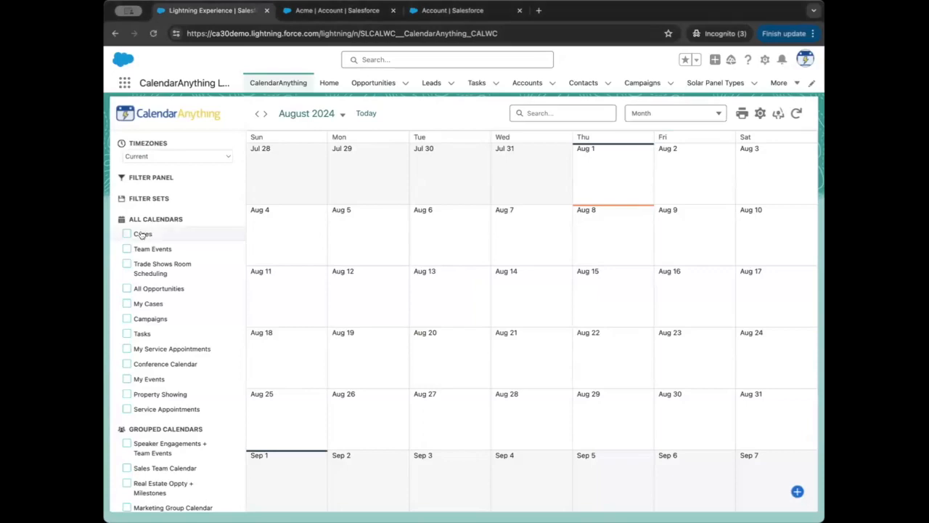
Step: Show the Cases calendar, and open its edit settings to review the additional display fields
{"action": "left_click", "coordinate": [142, 234]}
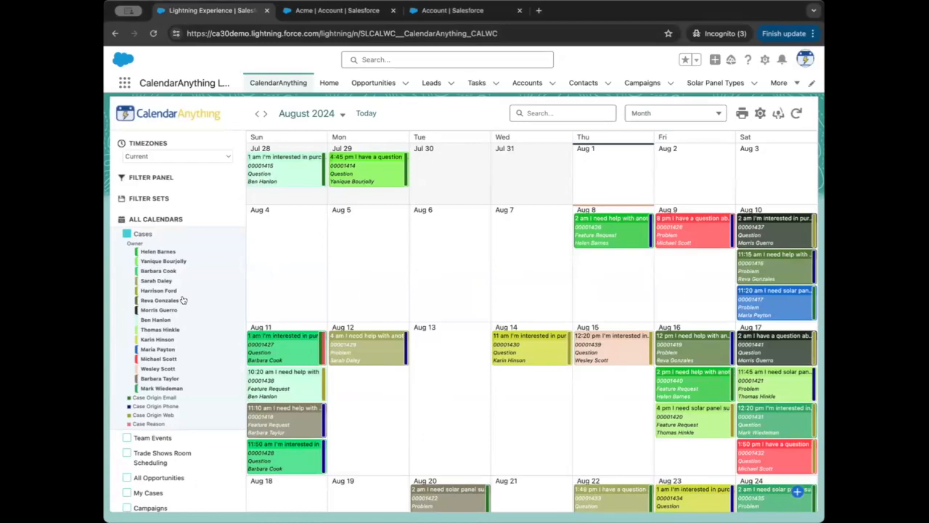
{"action": "right_click", "coordinate": [164, 258]}
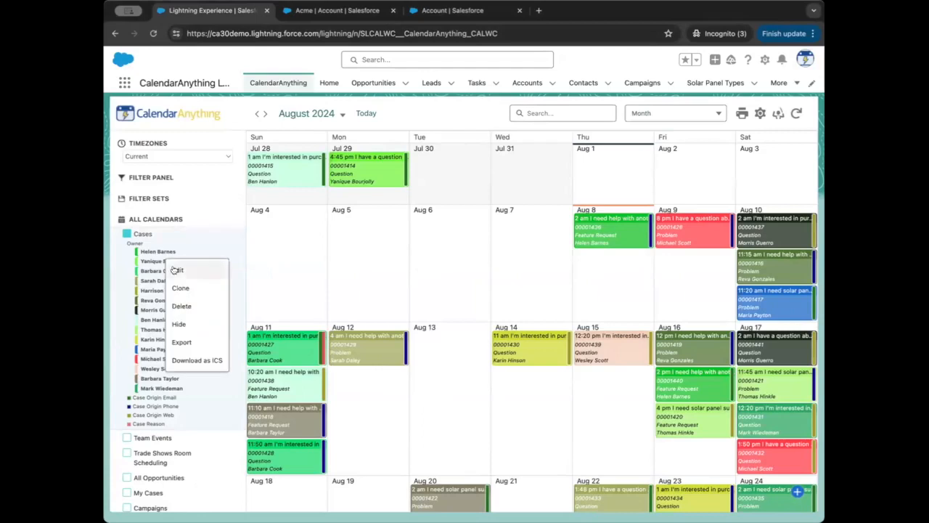
{"action": "left_click", "coordinate": [174, 269]}
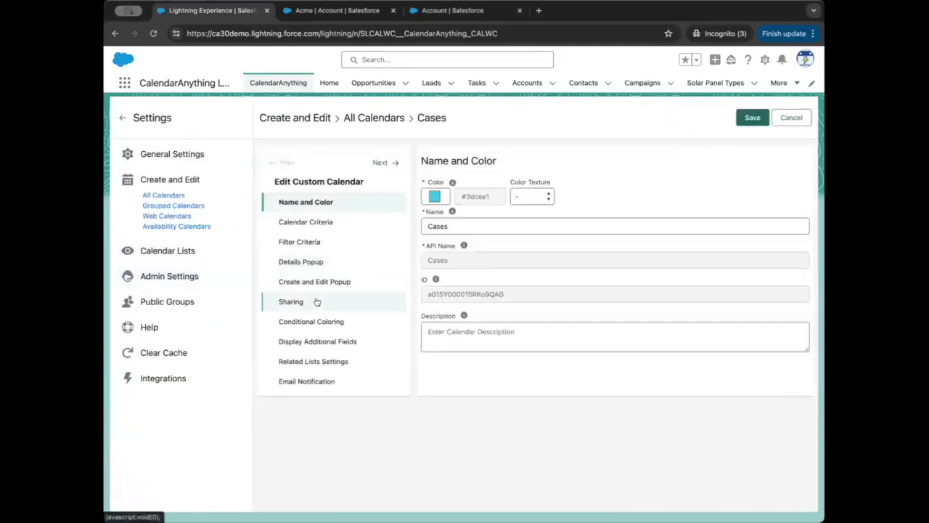
{"action": "left_click", "coordinate": [317, 341]}
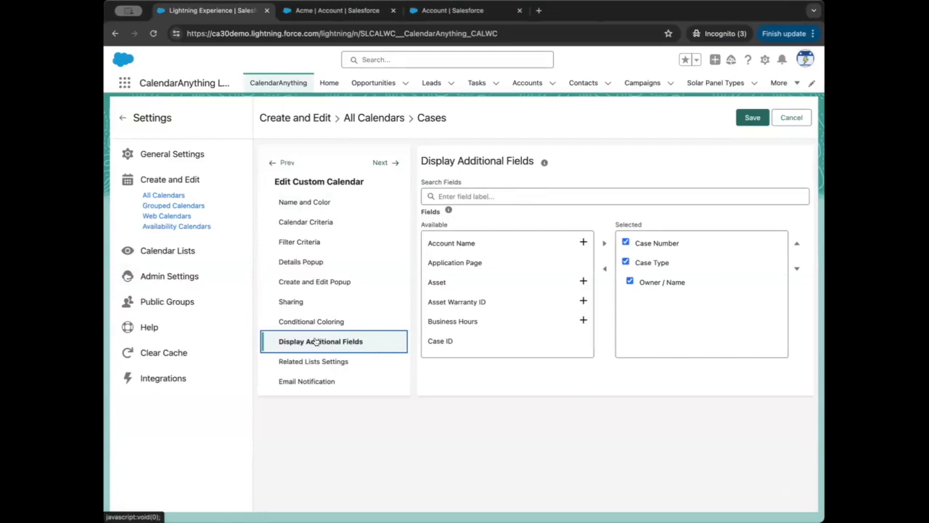
Step: Review the Cases calendar's conditional coloring rules and open the advanced settings of the dynamic Owner rule
{"action": "left_click", "coordinate": [310, 321]}
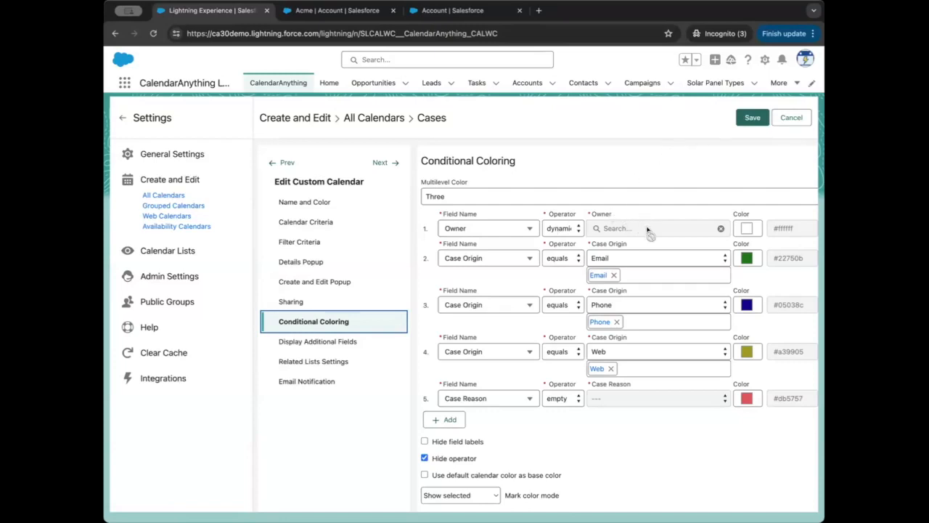
{"action": "scroll", "coordinate": [646, 224], "scroll_direction": "right", "scroll_amount": 3}
{"action": "scroll", "coordinate": [648, 229], "scroll_direction": "right", "scroll_amount": 2}
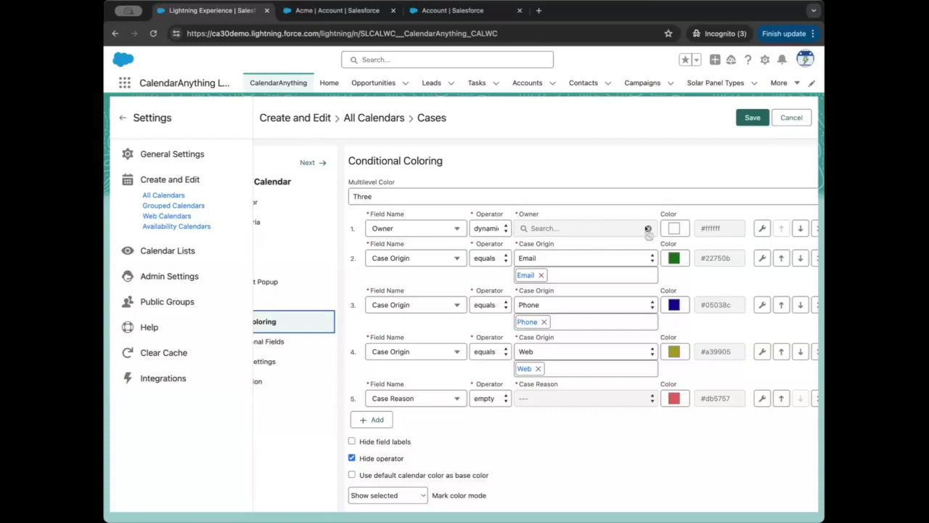
{"action": "left_click", "coordinate": [761, 229]}
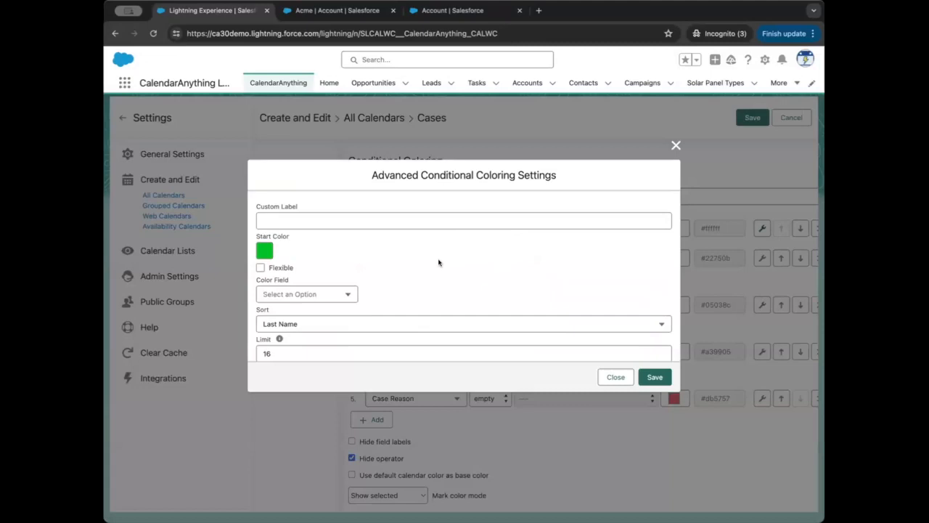
Step: Examine the start colors available for the dynamic Owner rule, and leave the calendar settings without saving
{"action": "left_click", "coordinate": [263, 252]}
{"action": "scroll", "coordinate": [278, 320], "scroll_direction": "down", "scroll_amount": 1}
{"action": "scroll", "coordinate": [279, 320], "scroll_direction": "down", "scroll_amount": 10}
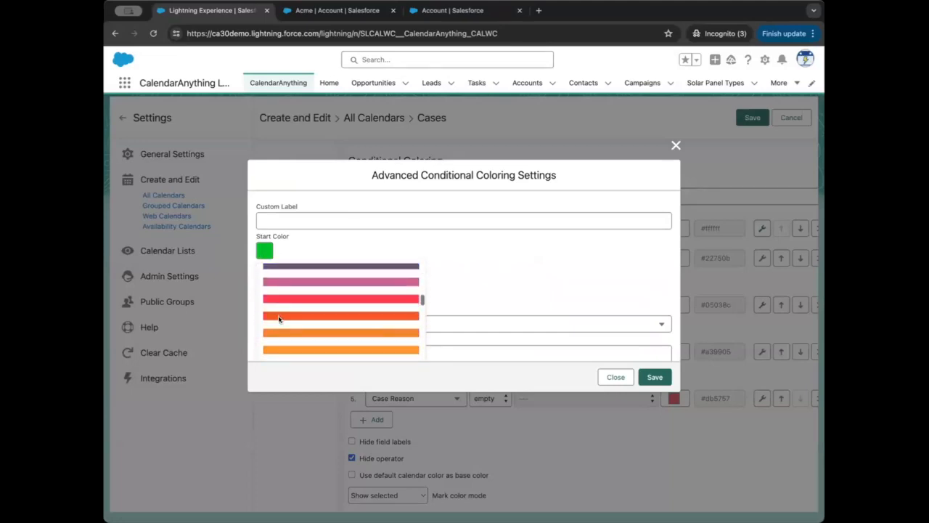
{"action": "scroll", "coordinate": [279, 319], "scroll_direction": "up", "scroll_amount": 10}
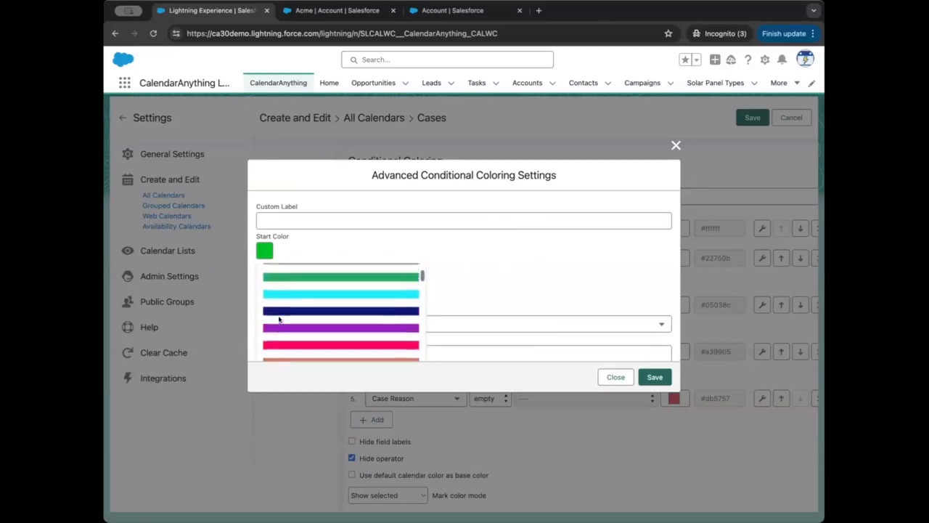
{"action": "scroll", "coordinate": [278, 320], "scroll_direction": "up", "scroll_amount": 3}
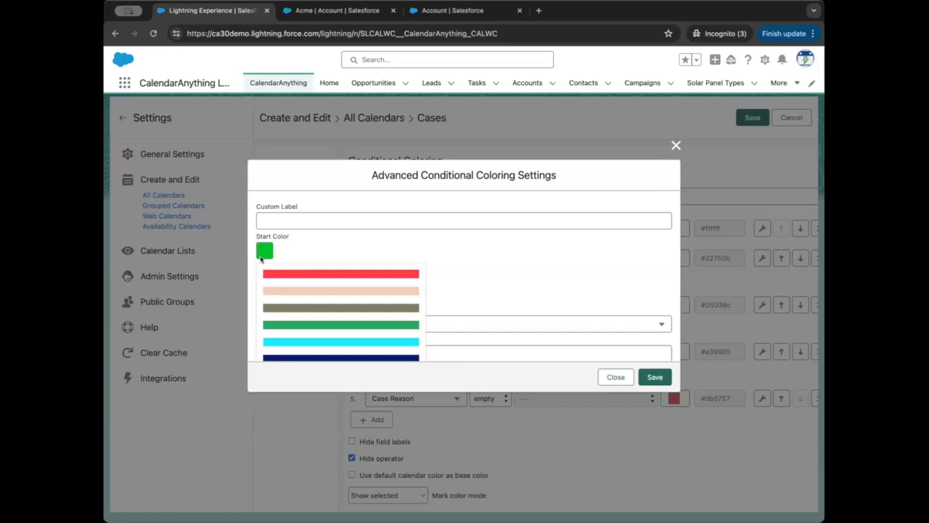
{"action": "scroll", "coordinate": [288, 320], "scroll_direction": "down", "scroll_amount": 1}
{"action": "scroll", "coordinate": [289, 320], "scroll_direction": "down", "scroll_amount": 10}
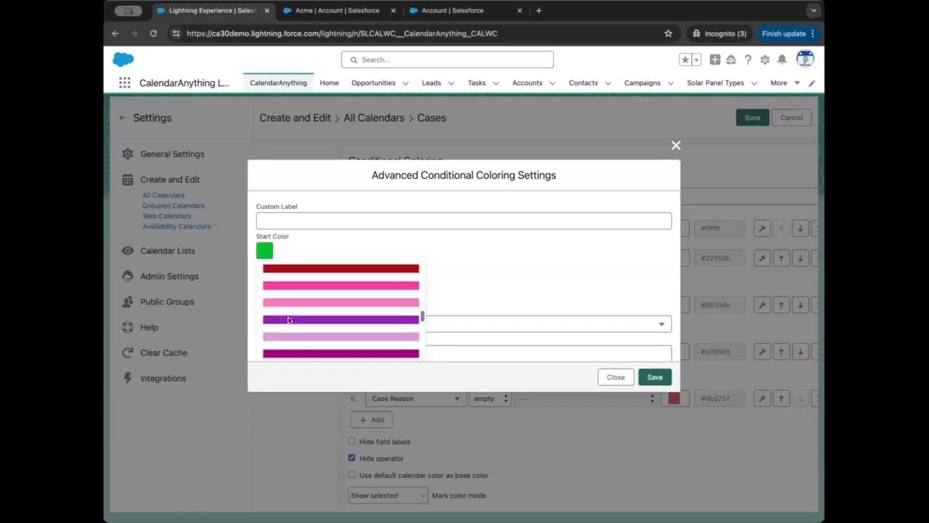
{"action": "scroll", "coordinate": [288, 320], "scroll_direction": "down", "scroll_amount": 8}
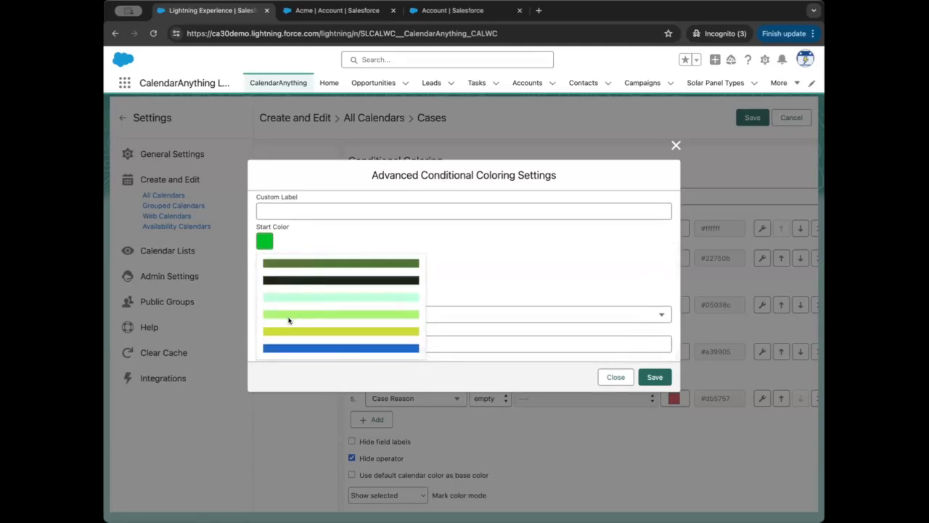
{"action": "scroll", "coordinate": [288, 320], "scroll_direction": "up", "scroll_amount": 3}
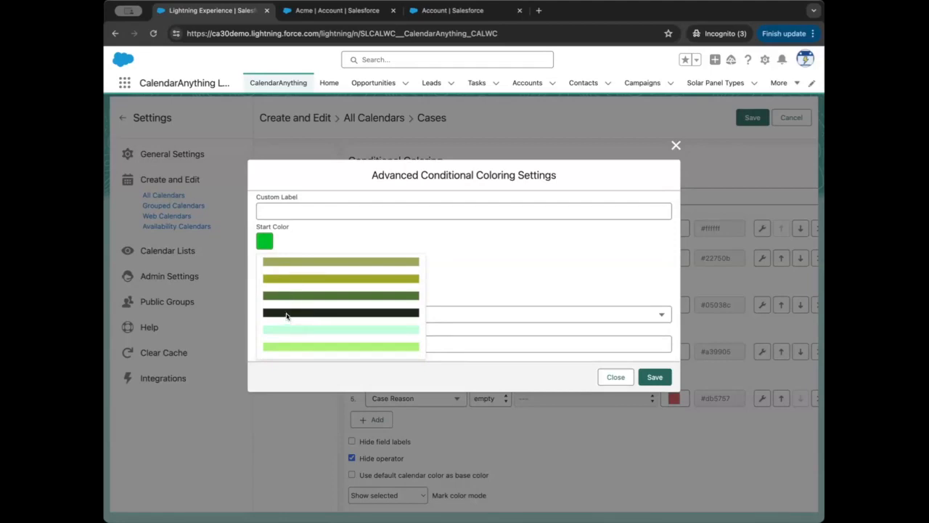
{"action": "left_click", "coordinate": [293, 238]}
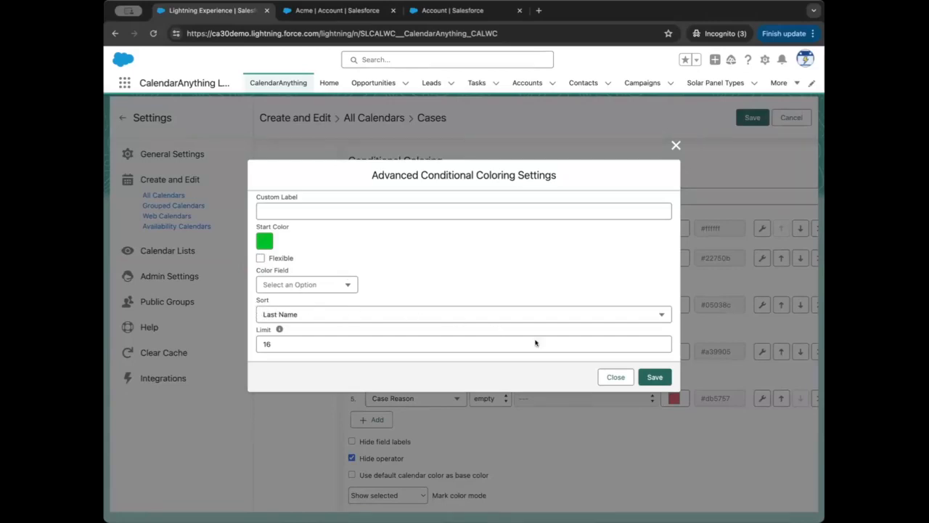
{"action": "left_click", "coordinate": [615, 377]}
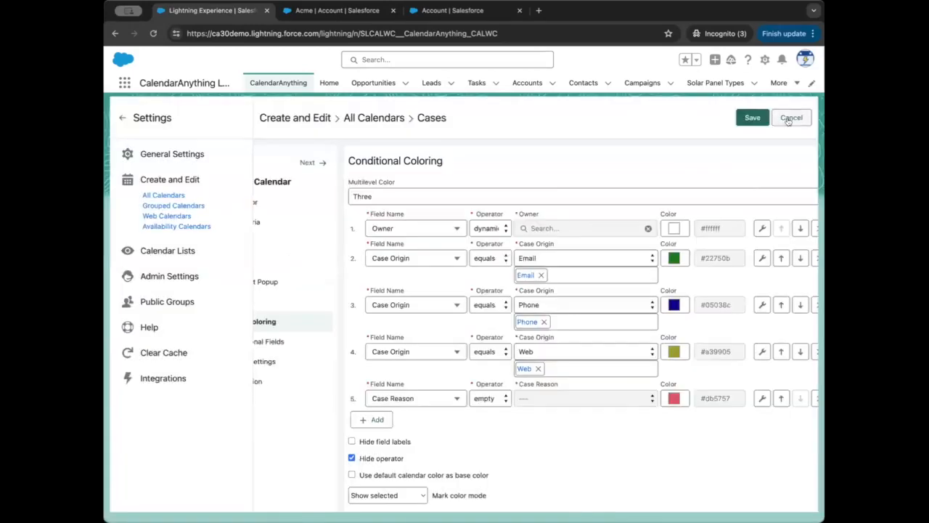
{"action": "left_click", "coordinate": [791, 119]}
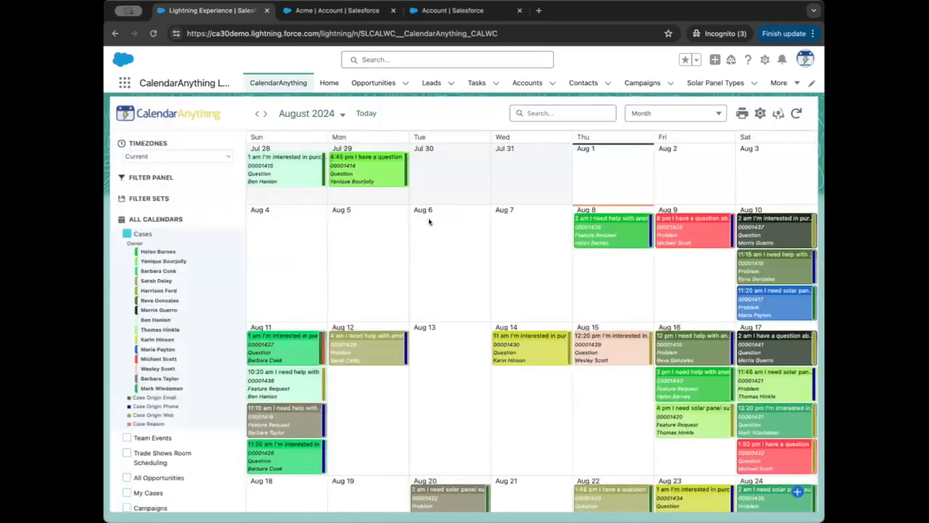
Step: Sort the Cases calendar's dynamic Owner coloring rule by first name, and save the change
{"action": "right_click", "coordinate": [167, 299]}
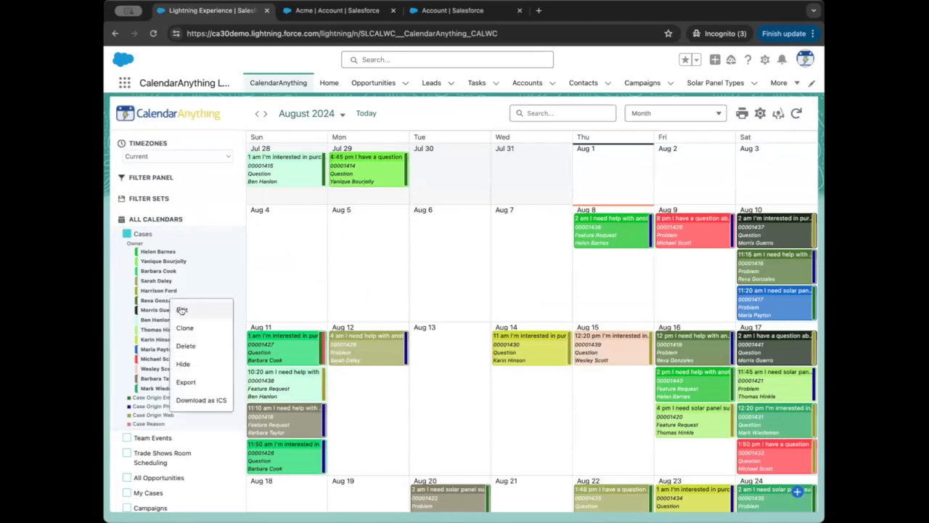
{"action": "left_click", "coordinate": [181, 309]}
{"action": "left_click", "coordinate": [301, 322]}
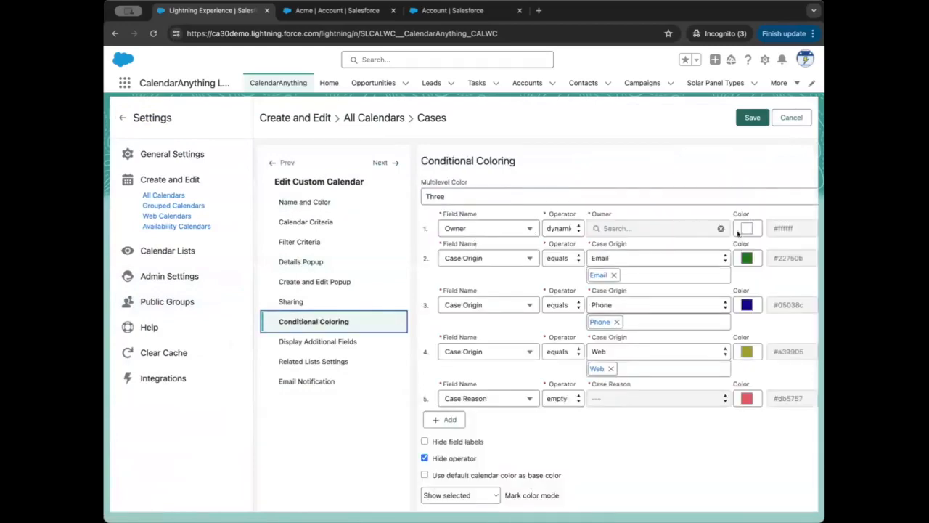
{"action": "scroll", "coordinate": [734, 234], "scroll_direction": "right", "scroll_amount": 2}
{"action": "scroll", "coordinate": [735, 234], "scroll_direction": "right", "scroll_amount": 2}
{"action": "left_click", "coordinate": [772, 229]}
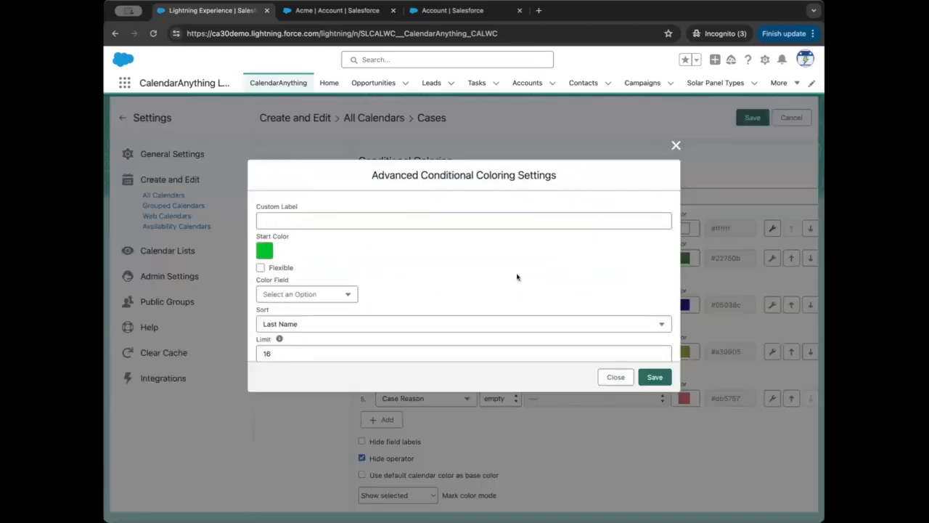
{"action": "left_click", "coordinate": [392, 321]}
{"action": "left_click", "coordinate": [280, 345]}
{"action": "left_click", "coordinate": [654, 377]}
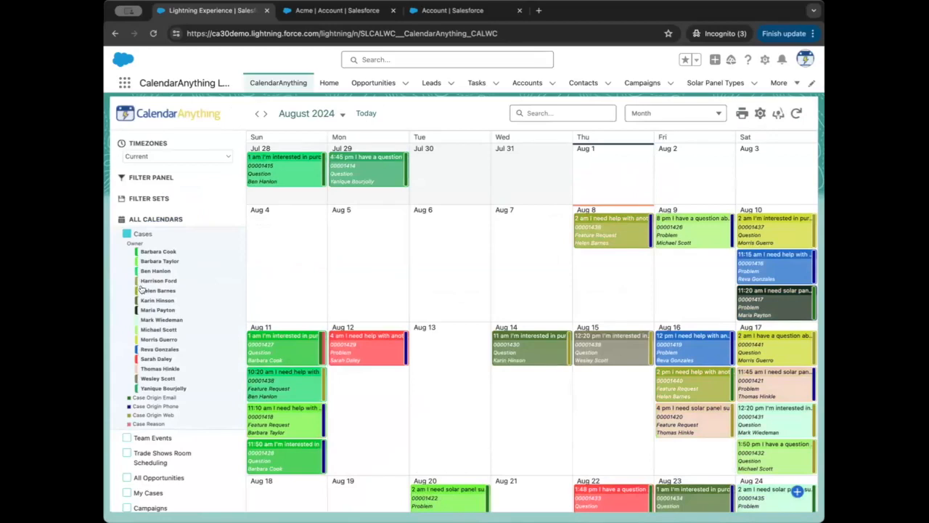
Step: Examine the start colors in the advanced settings of the Cases calendar's dynamic Owner coloring rule, and close those settings without saving
{"action": "right_click", "coordinate": [150, 335]}
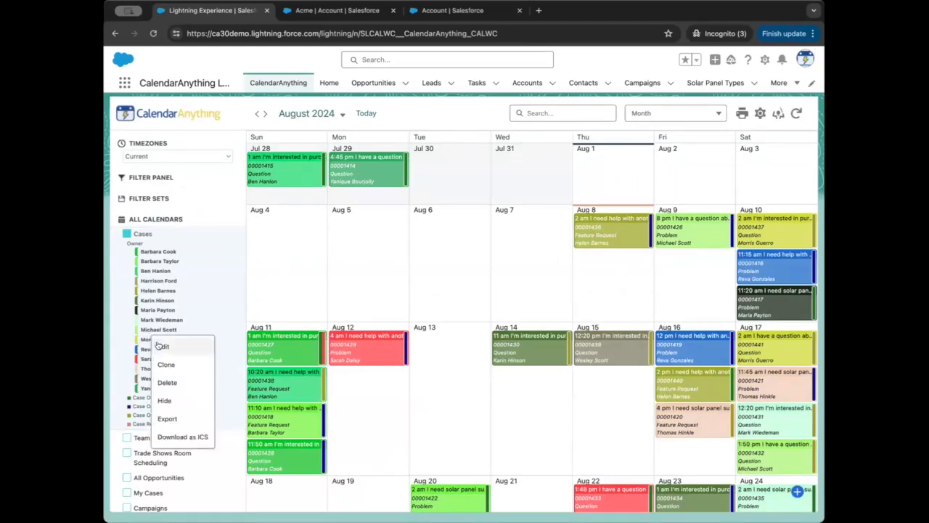
{"action": "left_click", "coordinate": [157, 346]}
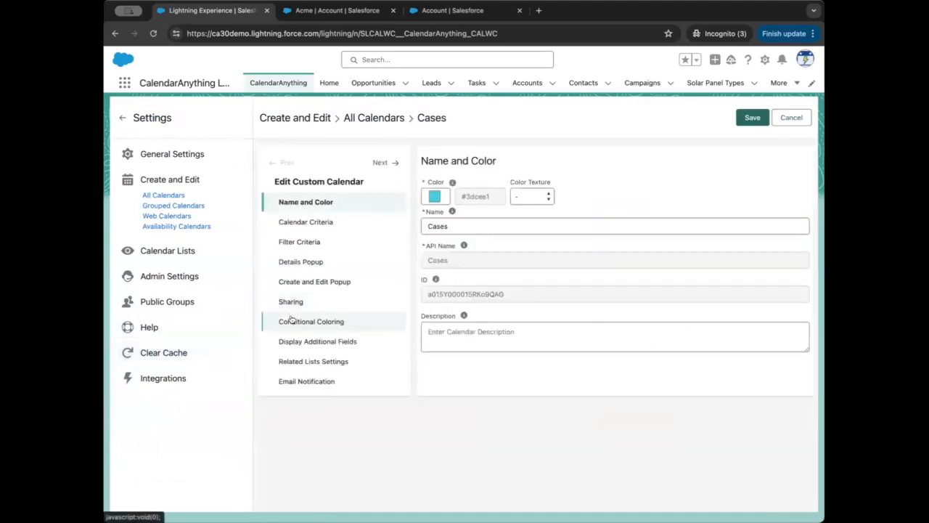
{"action": "left_click", "coordinate": [291, 320]}
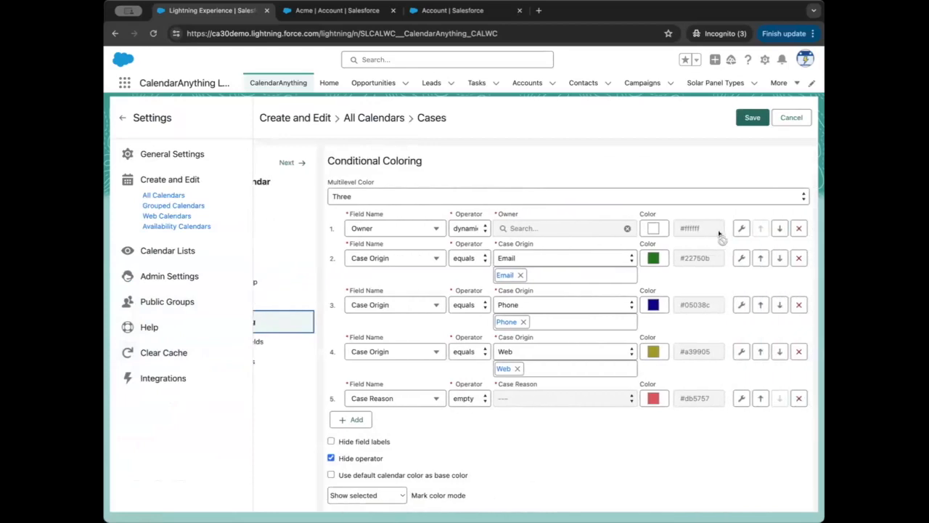
{"action": "left_click", "coordinate": [740, 229]}
{"action": "scroll", "coordinate": [430, 275], "scroll_direction": "down", "scroll_amount": 1}
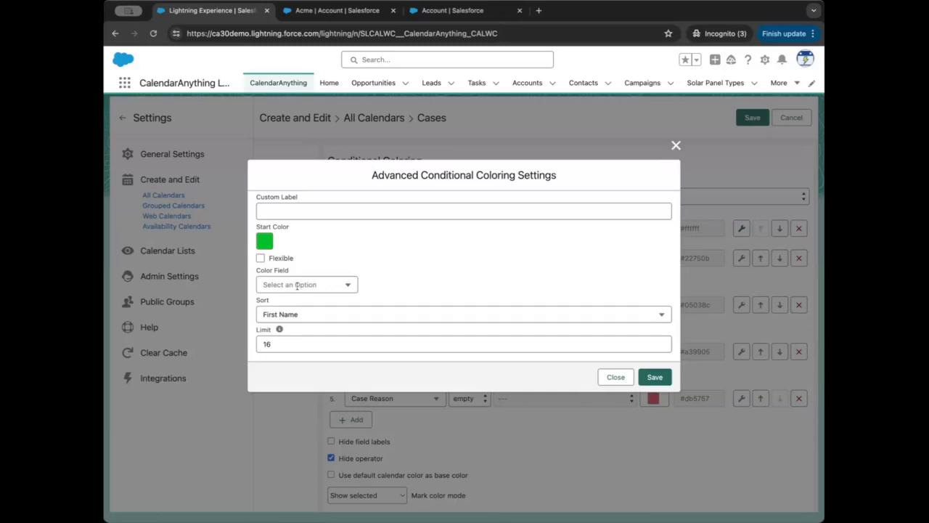
{"action": "left_click", "coordinate": [265, 242]}
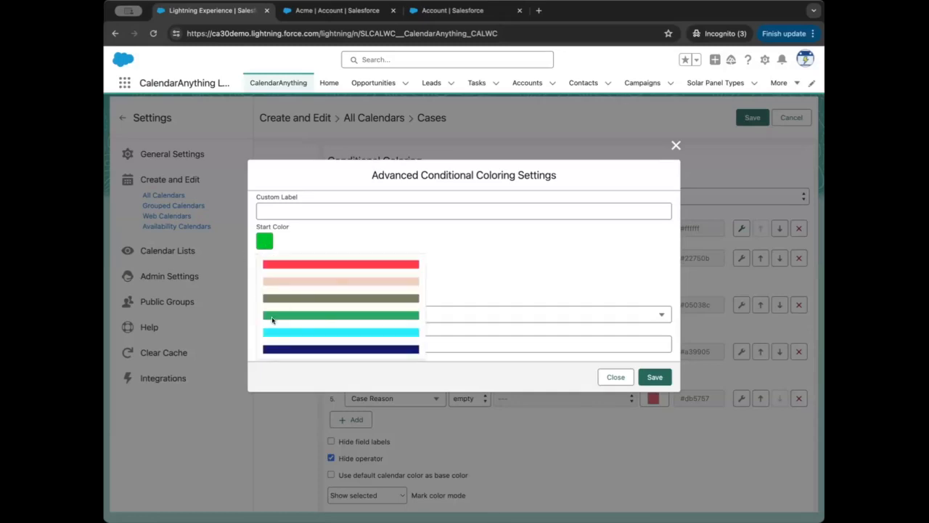
{"action": "left_click", "coordinate": [314, 231]}
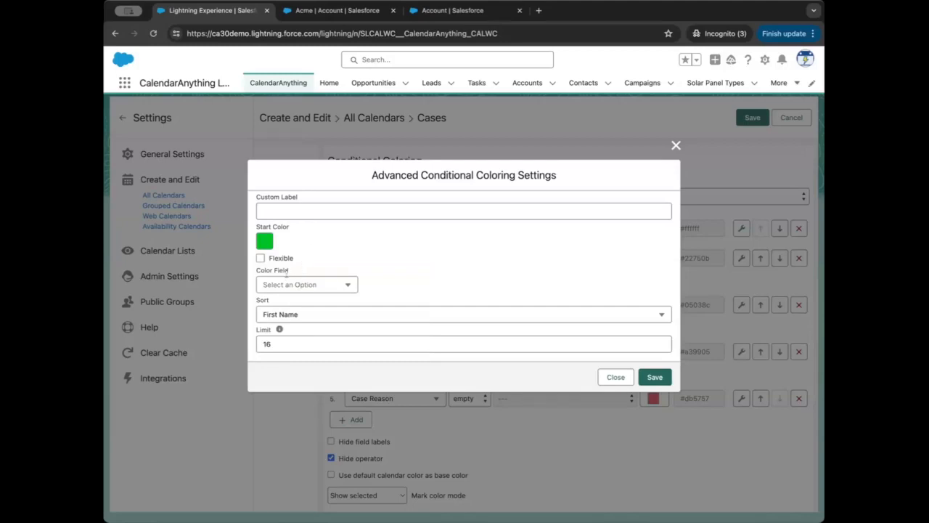
{"action": "left_click", "coordinate": [616, 377]}
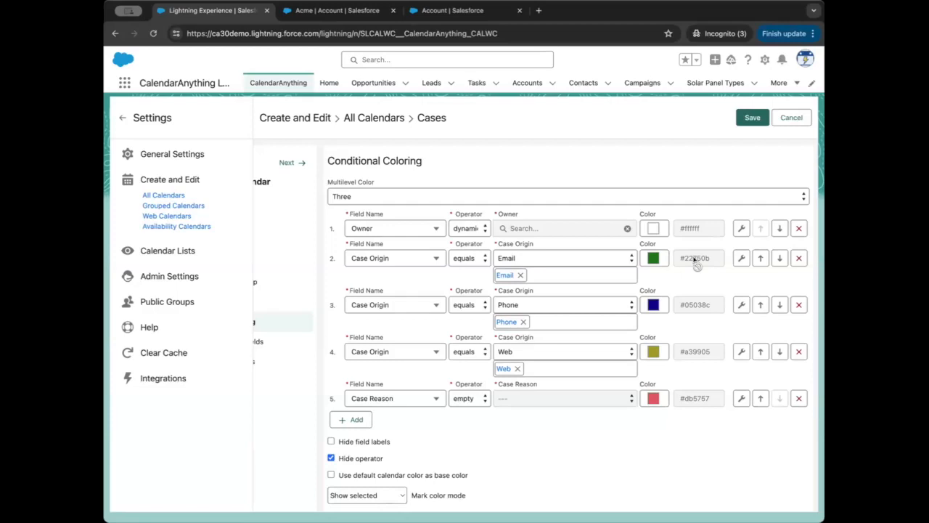
Step: Open the CalendarAnything help settings and follow the link for getting help or reporting an issue
{"action": "left_click", "coordinate": [152, 327]}
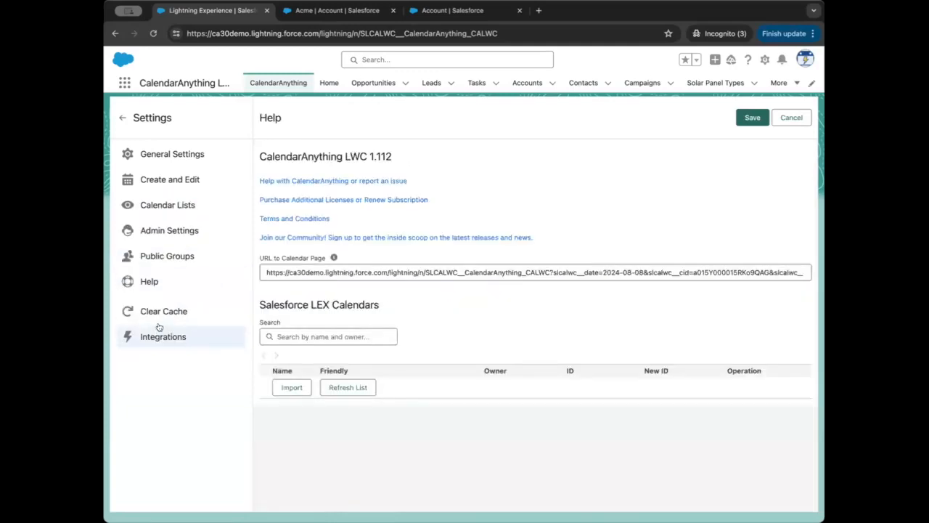
{"action": "left_click", "coordinate": [297, 182]}
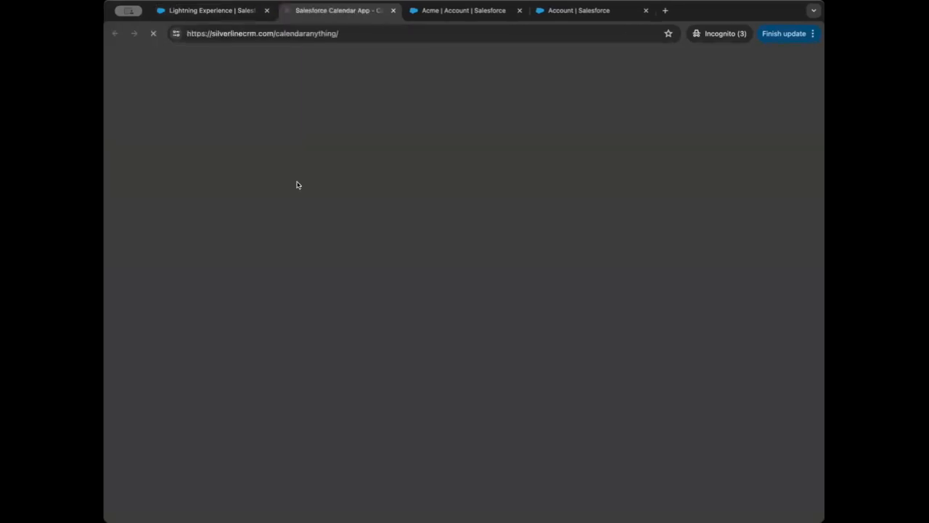